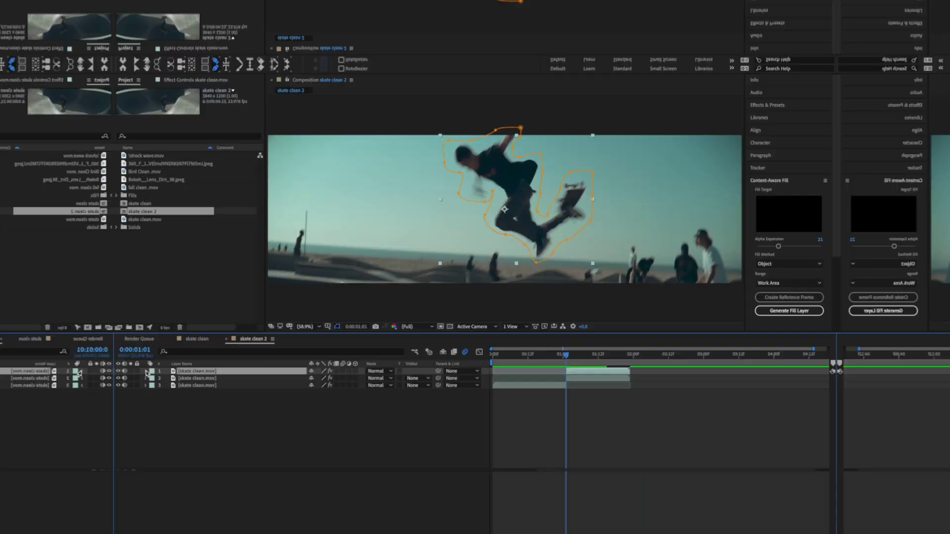
Enable keyframing at 0:00:01:01 for Mask 1's path, feather, opacity and expansion on the top skate clean.mov layer.
{"action": "left_click", "coordinate": [42, 404]}
{"action": "left_click", "coordinate": [108, 278]}
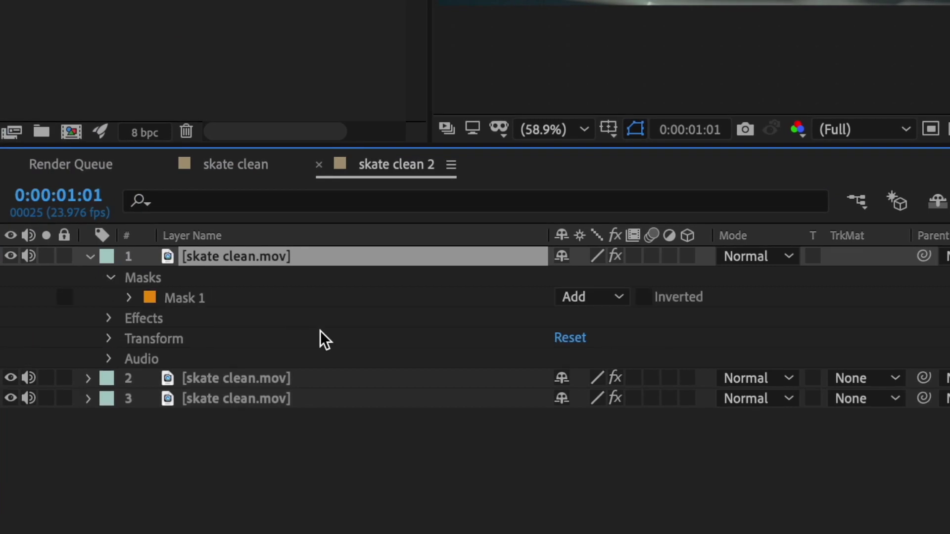
{"action": "left_click", "coordinate": [128, 298]}
{"action": "left_click", "coordinate": [169, 318]}
{"action": "left_click", "coordinate": [169, 338]}
{"action": "left_click", "coordinate": [169, 359]}
{"action": "left_click", "coordinate": [170, 379]}
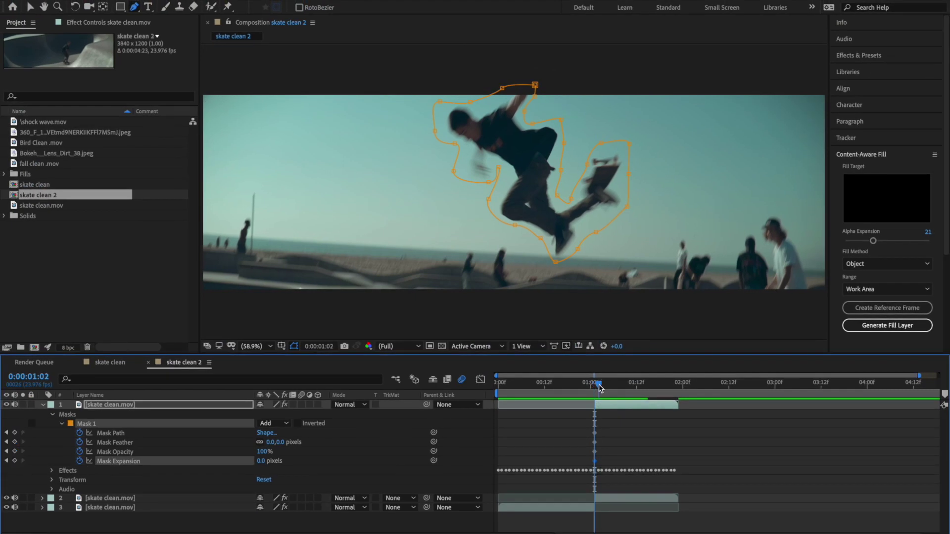
Reshape Mask 1 frame by frame from 0:00:01:02 to follow the falling skater, and review the animated mask up to 0:00:01:14.
{"action": "left_click", "coordinate": [600, 384]}
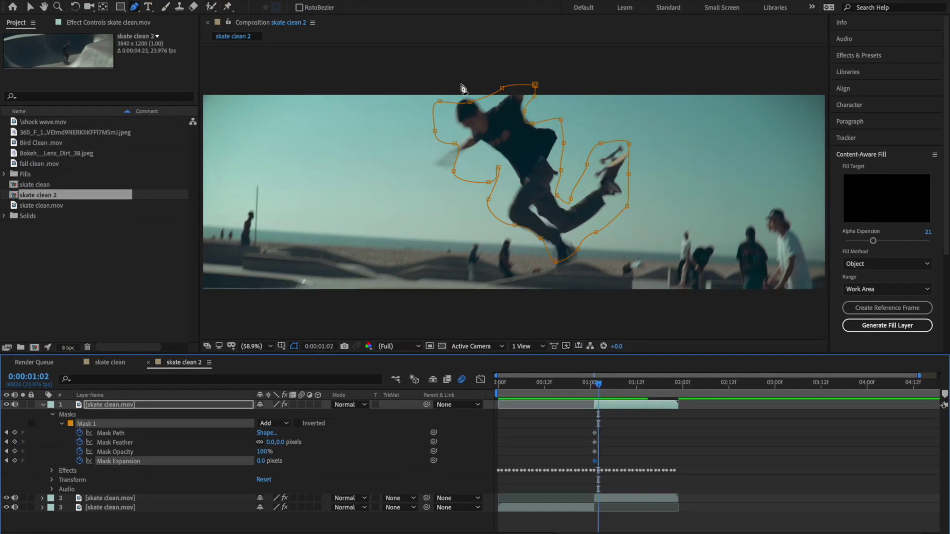
{"action": "left_click", "coordinate": [469, 102]}
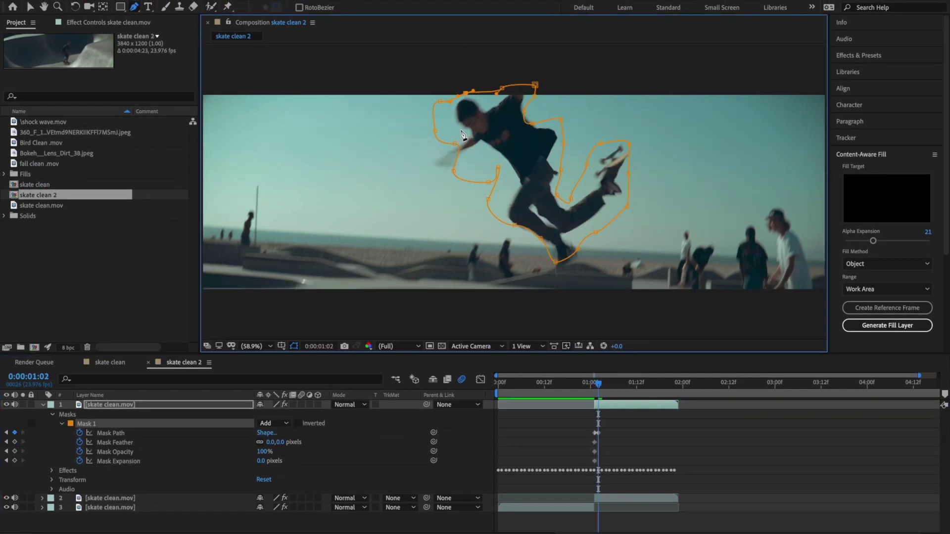
{"action": "key", "text": "Page_Down"}
{"action": "left_click_drag", "start_coordinate": [555, 276], "coordinate": [558, 291]}
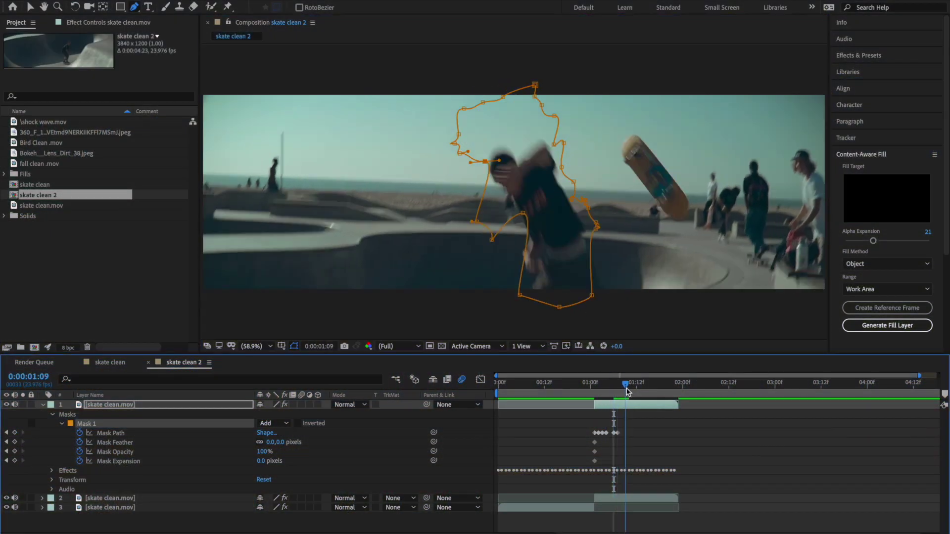
{"action": "left_click", "coordinate": [31, 7]}
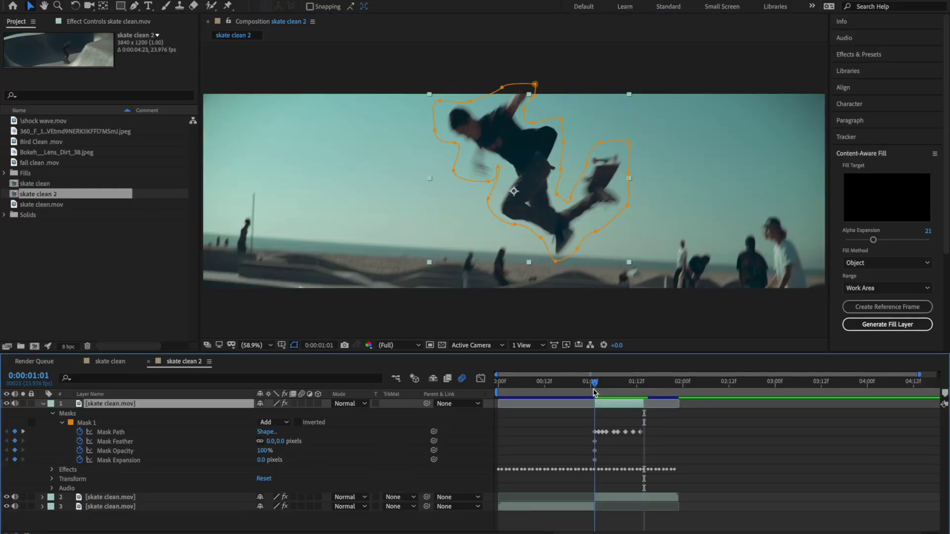
{"action": "left_click_drag", "start_coordinate": [593, 390], "coordinate": [644, 393]}
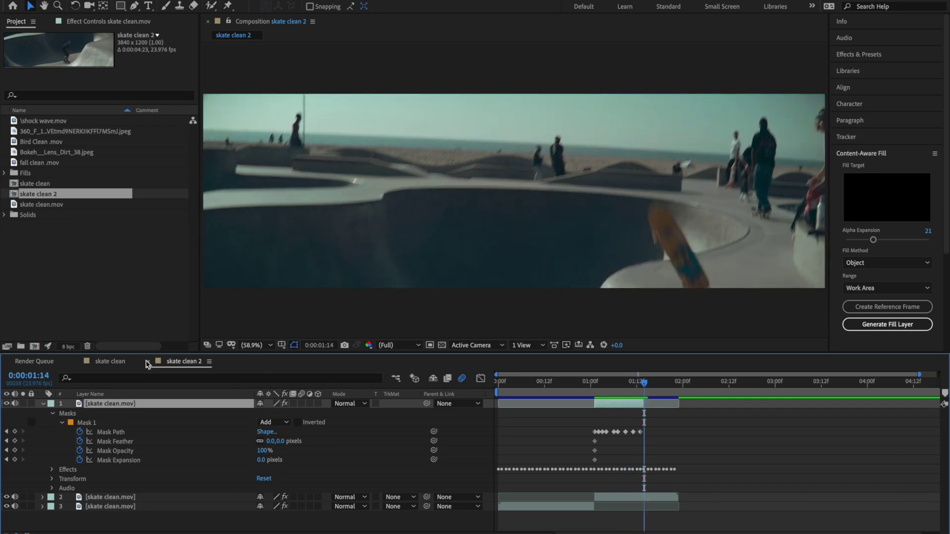
Change Mask 1's mode to subtract the skater from the top layer, and hide the second skate clean.mov layer.
{"action": "left_click", "coordinate": [282, 425]}
{"action": "left_click", "coordinate": [296, 456]}
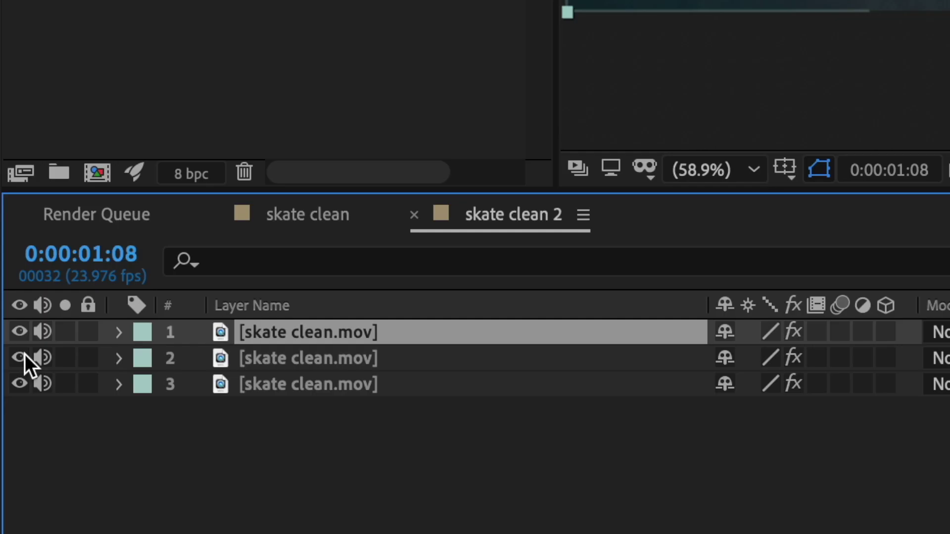
{"action": "left_click", "coordinate": [7, 414]}
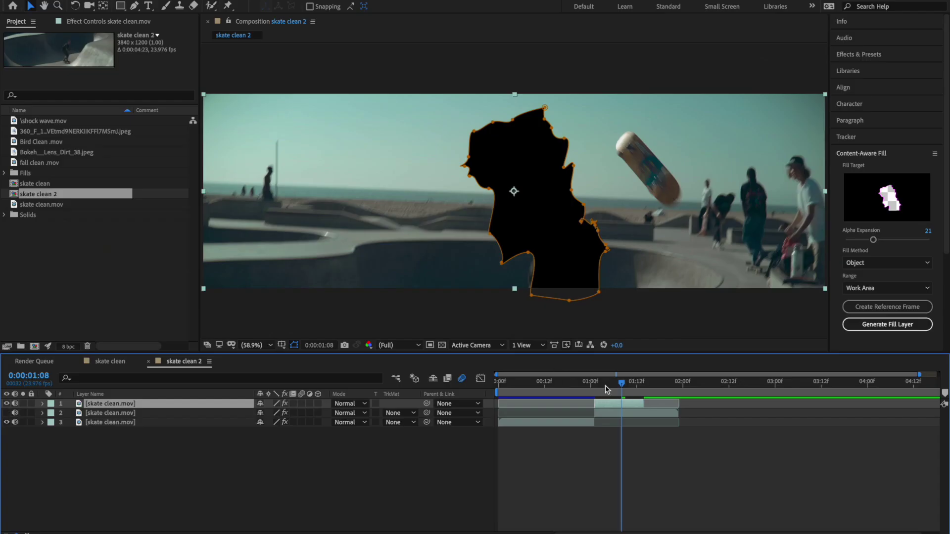
Generate a Content-Aware Fill layer for the cut-out skater using the Object fill method and the Work Area range.
{"action": "left_click_drag", "start_coordinate": [625, 387], "coordinate": [596, 390]}
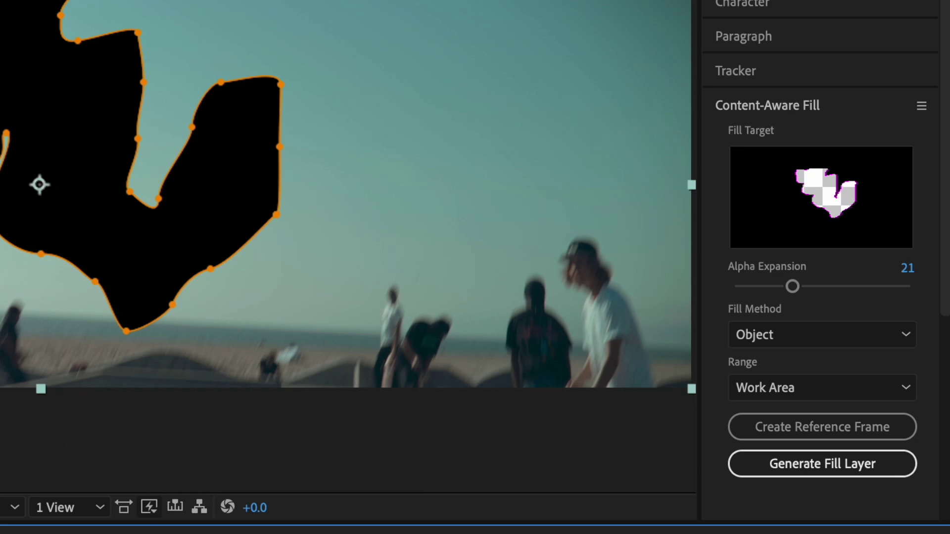
{"action": "left_click", "coordinate": [832, 332]}
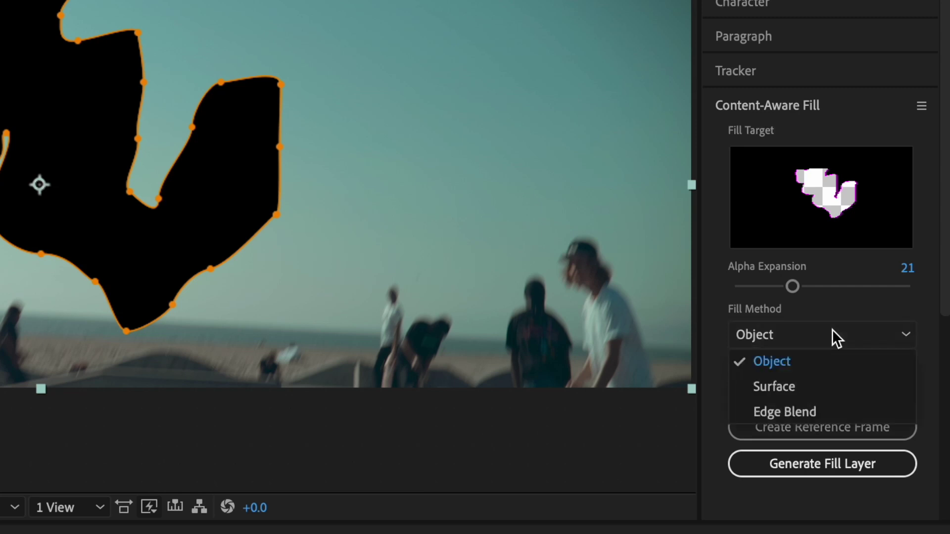
{"action": "left_click", "coordinate": [827, 365]}
{"action": "left_click", "coordinate": [837, 399]}
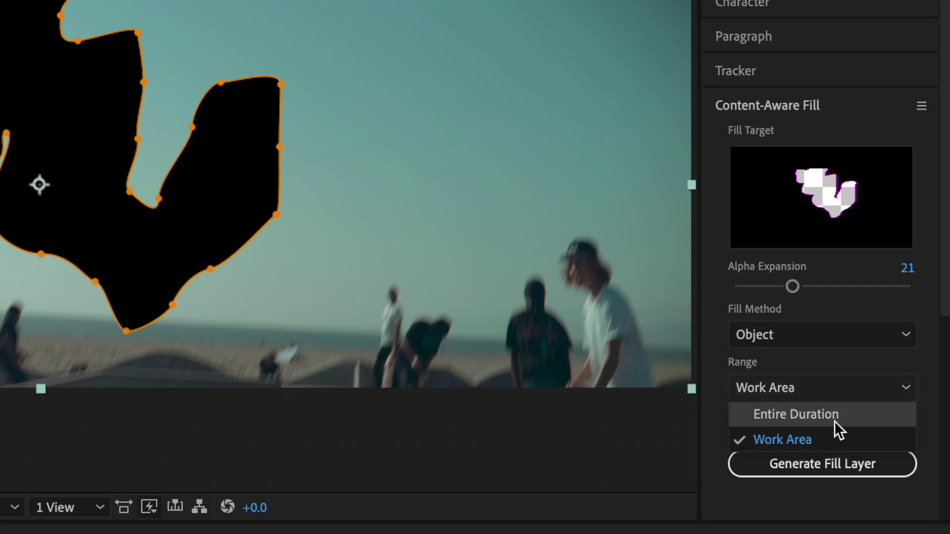
{"action": "left_click", "coordinate": [835, 439]}
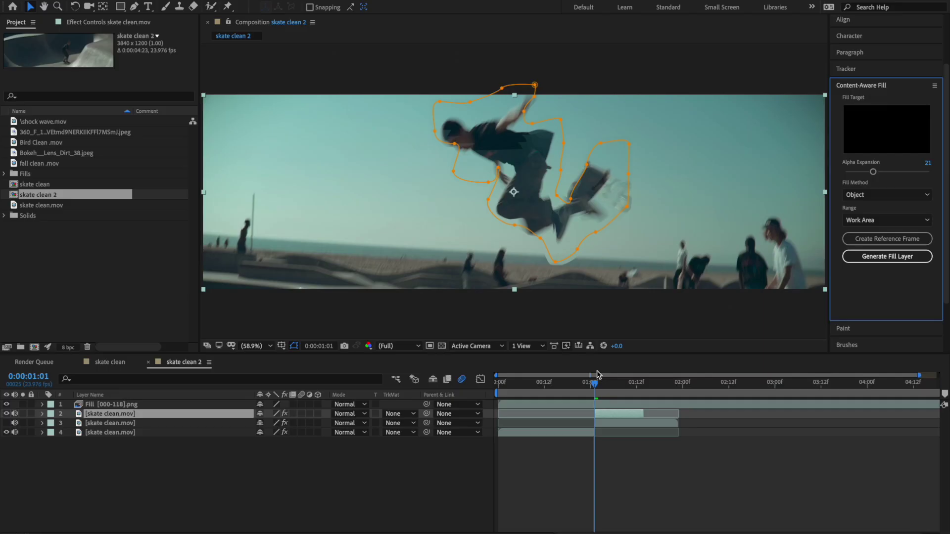
Preview the generated fill from 0:00:01:01 and create a reference frame there, opening it in Photoshop.
{"action": "left_click", "coordinate": [595, 386]}
{"action": "key", "text": "space"}
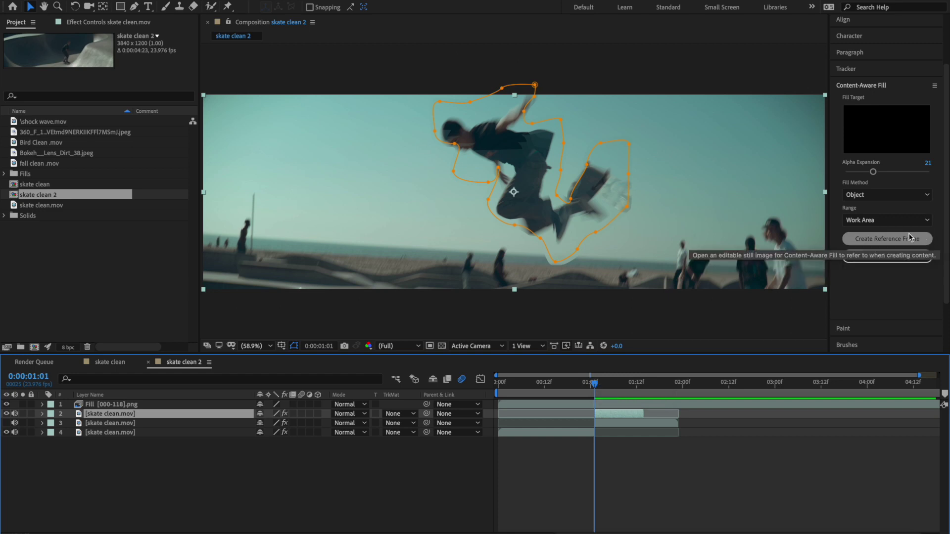
{"action": "left_click", "coordinate": [888, 240]}
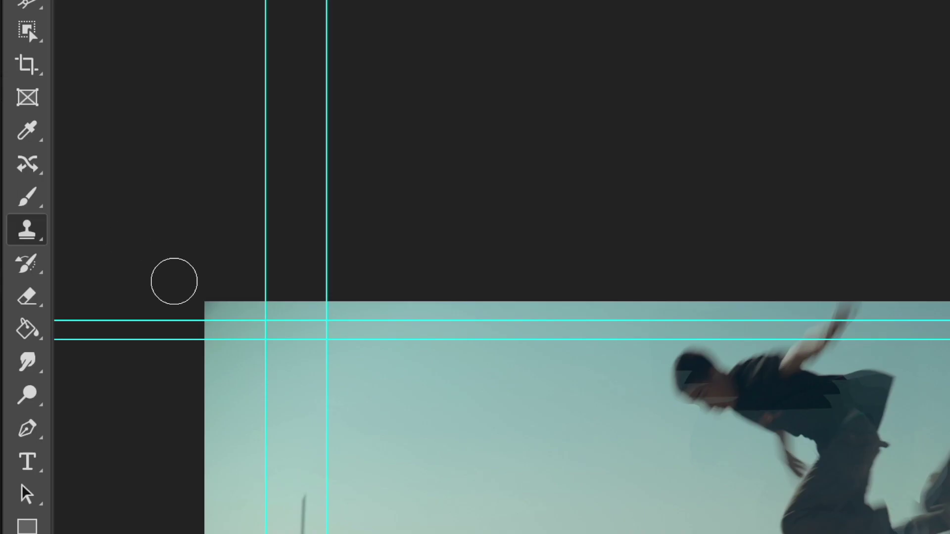
Clone clean sky over the skater and his board on the Reference Layer with the Clone Stamp tool.
{"action": "scroll", "coordinate": [831, 435], "scroll_direction": "up", "scroll_amount": 5}
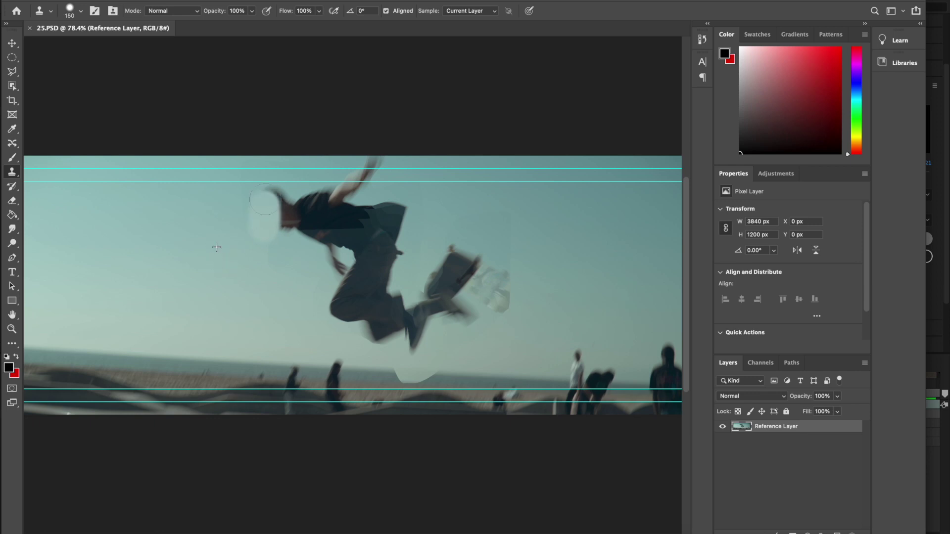
{"action": "left_click", "coordinate": [230, 278], "text": "alt"}
{"action": "left_click_drag", "start_coordinate": [365, 238], "coordinate": [333, 235]}
{"action": "mouse_move", "coordinate": [400, 215]}
{"action": "left_mouse_down"}
{"action": "mouse_move", "coordinate": [388, 262]}
{"action": "mouse_move", "coordinate": [346, 297]}
{"action": "mouse_move", "coordinate": [391, 336]}
{"action": "mouse_move", "coordinate": [445, 250]}
{"action": "mouse_move", "coordinate": [425, 302]}
{"action": "left_mouse_up"}
Outline the blotchy cloned area in the upper sky with the Patch tool and replace it with clean sky.
{"action": "right_click", "coordinate": [11, 257]}
{"action": "right_click", "coordinate": [11, 143]}
{"action": "left_click", "coordinate": [54, 172]}
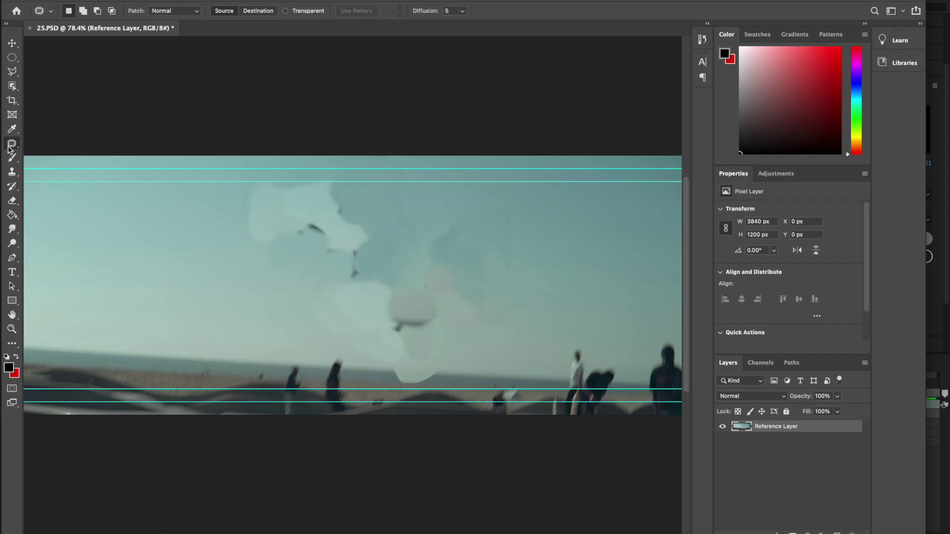
{"action": "right_click", "coordinate": [11, 145]}
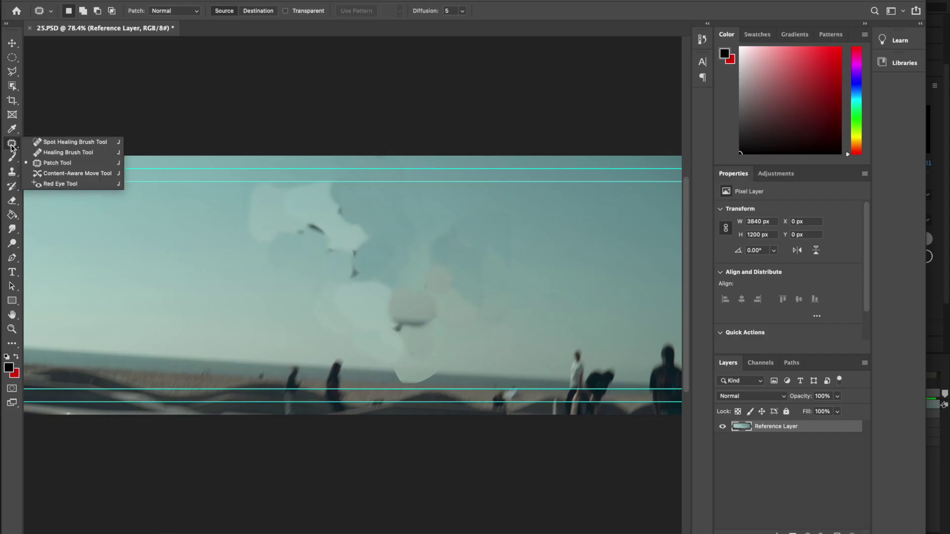
{"action": "left_click", "coordinate": [65, 167]}
{"action": "left_click_drag", "start_coordinate": [396, 163], "coordinate": [249, 168]}
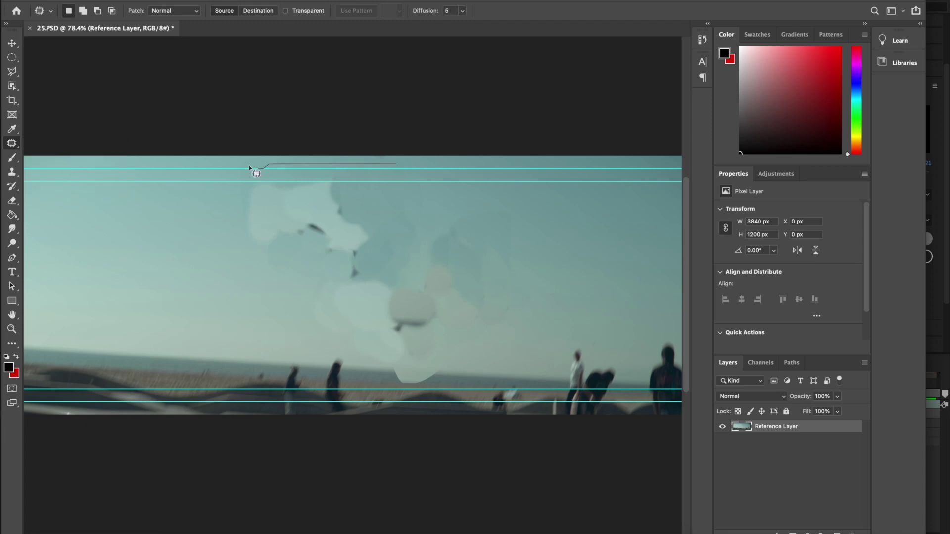
{"action": "left_click_drag", "start_coordinate": [403, 170], "coordinate": [398, 164]}
{"action": "mouse_move", "coordinate": [273, 229]}
{"action": "left_mouse_down"}
{"action": "mouse_move", "coordinate": [227, 254]}
{"action": "mouse_move", "coordinate": [117, 263]}
{"action": "mouse_move", "coordinate": [89, 303]}
{"action": "mouse_move", "coordinate": [103, 327]}
{"action": "mouse_move", "coordinate": [55, 240]}
{"action": "mouse_move", "coordinate": [64, 239]}
{"action": "left_mouse_up"}
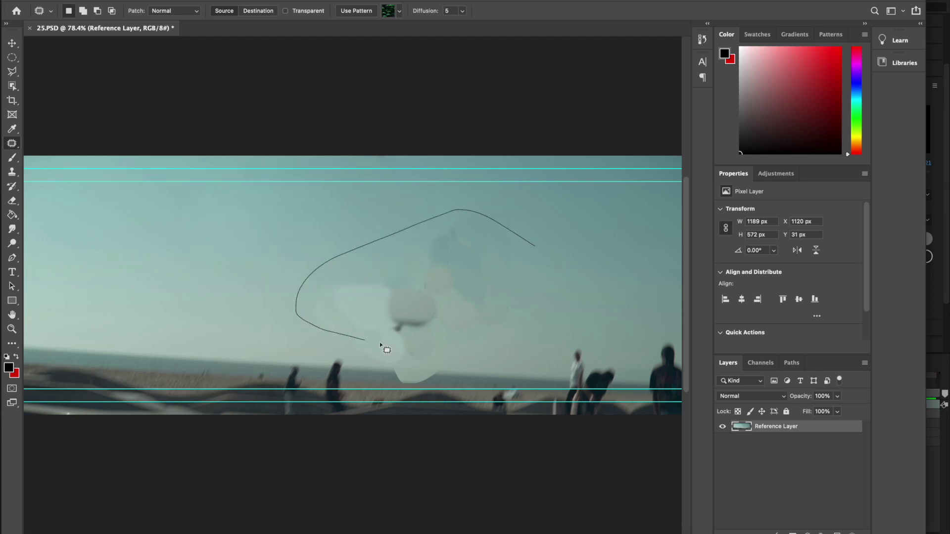
Patch the remaining blotches in the lower sky from clean areas, and close the reference image with its changes saved.
{"action": "left_click_drag", "start_coordinate": [471, 254], "coordinate": [667, 270]}
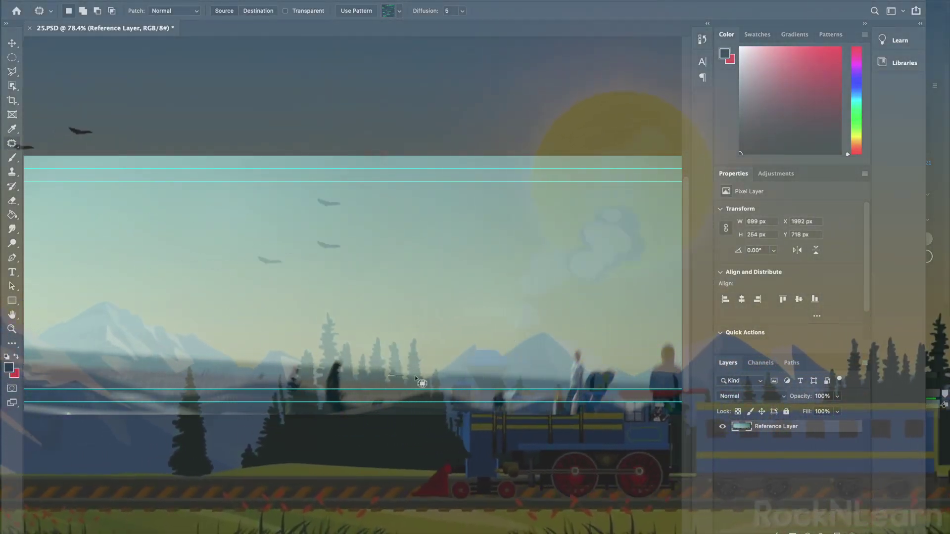
{"action": "key", "text": "ctrl+d"}
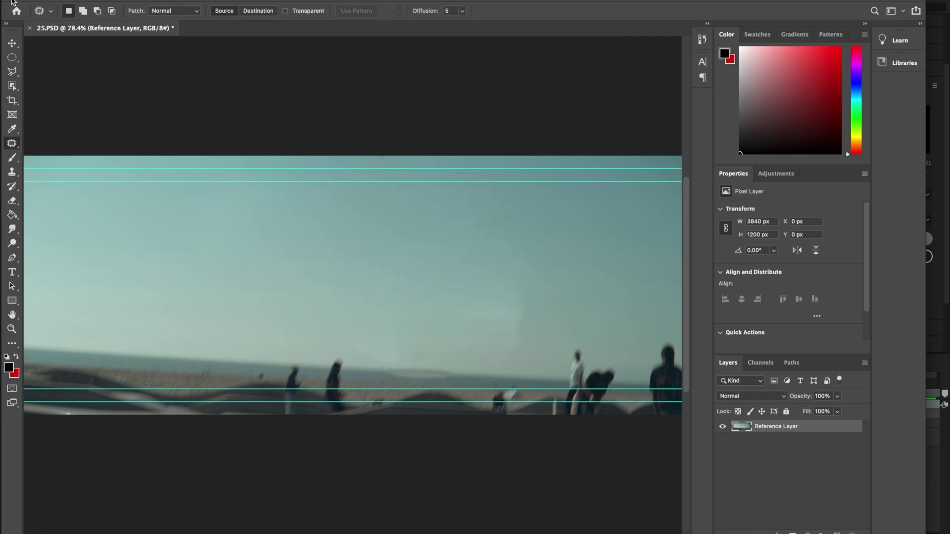
{"action": "key", "text": "super+w"}
{"action": "left_click", "coordinate": [488, 196]}
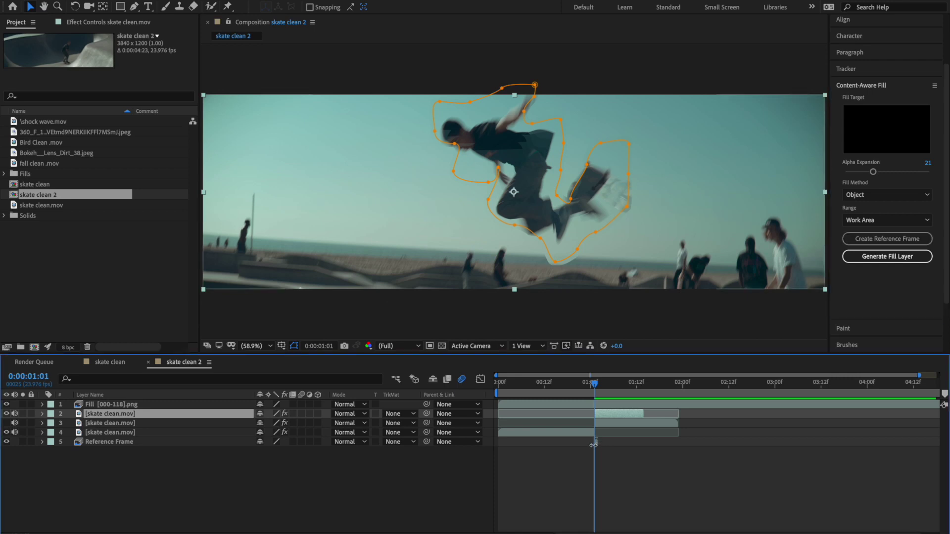
Inspect the Reference Frame layer at 0:00:01:01, try deleting the Fill layer above the footage, and undo the deletion.
{"action": "left_click", "coordinate": [597, 442]}
{"action": "left_click_drag", "start_coordinate": [597, 386], "coordinate": [595, 391]}
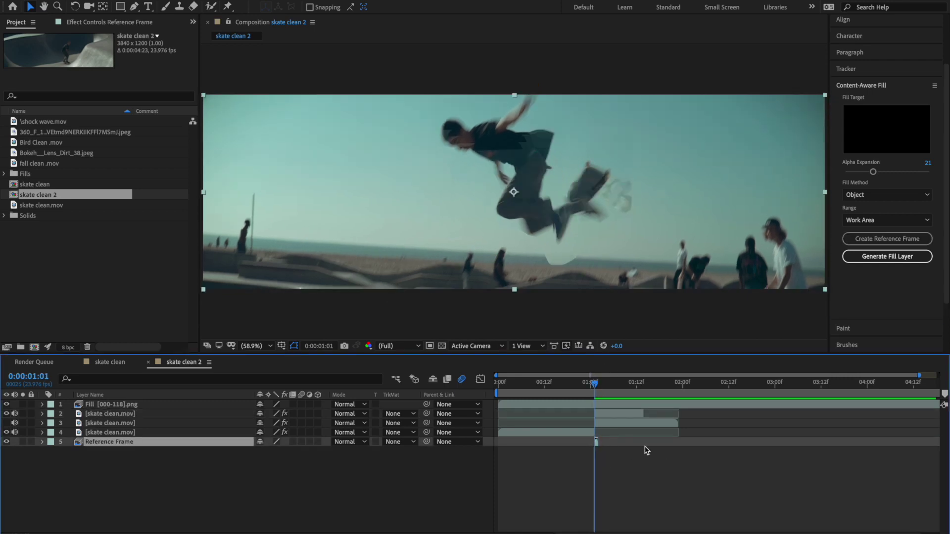
{"action": "left_click", "coordinate": [590, 406]}
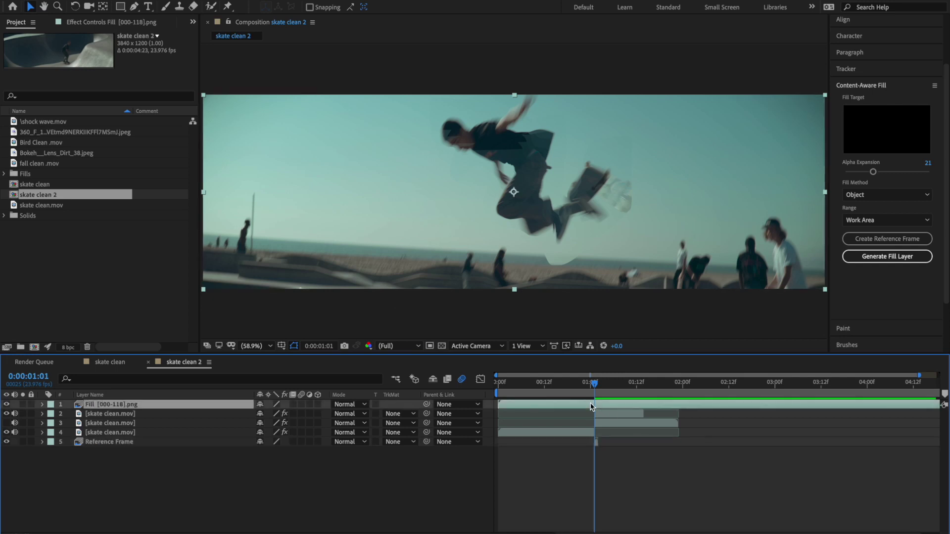
{"action": "key", "text": "Delete"}
{"action": "left_click", "coordinate": [602, 406]}
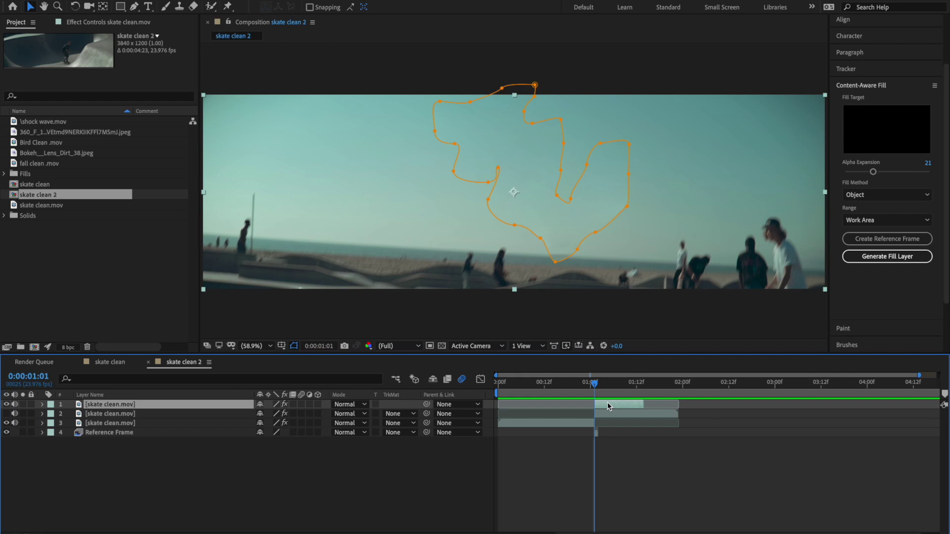
{"action": "key", "text": "ctrl+z"}
Review the filled frames around 0:00:01:01 and adjust the mask outline near the skater's outstretched arm.
{"action": "mouse_move", "coordinate": [594, 383]}
{"action": "left_mouse_down"}
{"action": "mouse_move", "coordinate": [625, 383]}
{"action": "mouse_move", "coordinate": [589, 386]}
{"action": "left_mouse_up"}
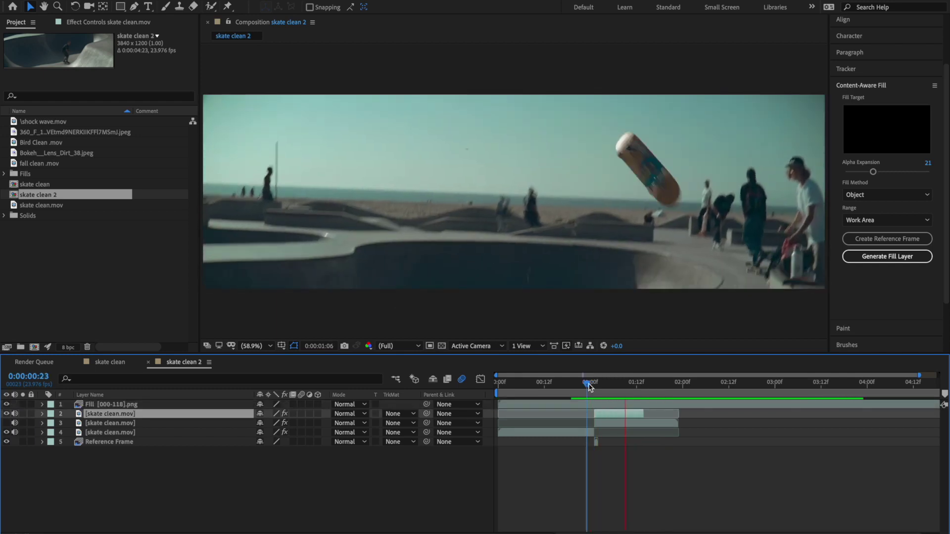
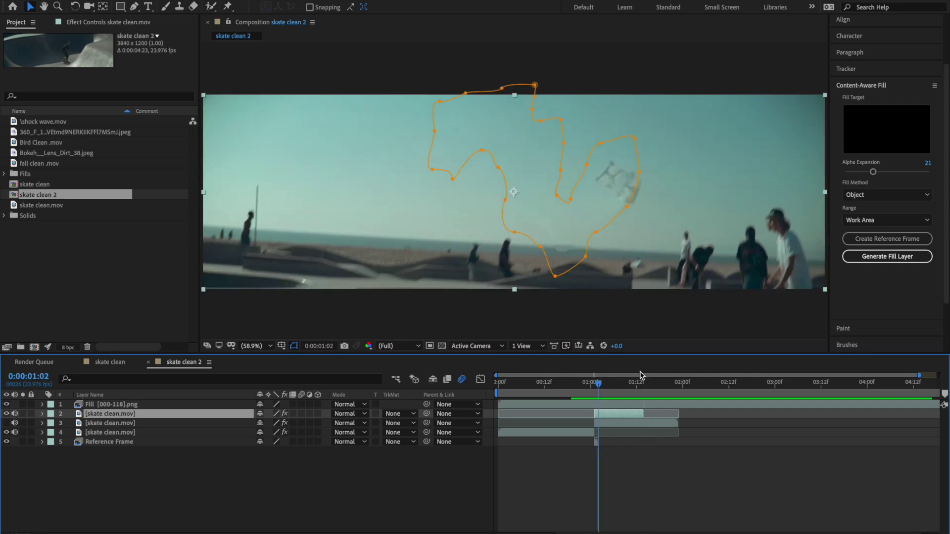
{"action": "left_click_drag", "start_coordinate": [598, 387], "coordinate": [610, 389]}
{"action": "left_click_drag", "start_coordinate": [440, 162], "coordinate": [431, 174]}
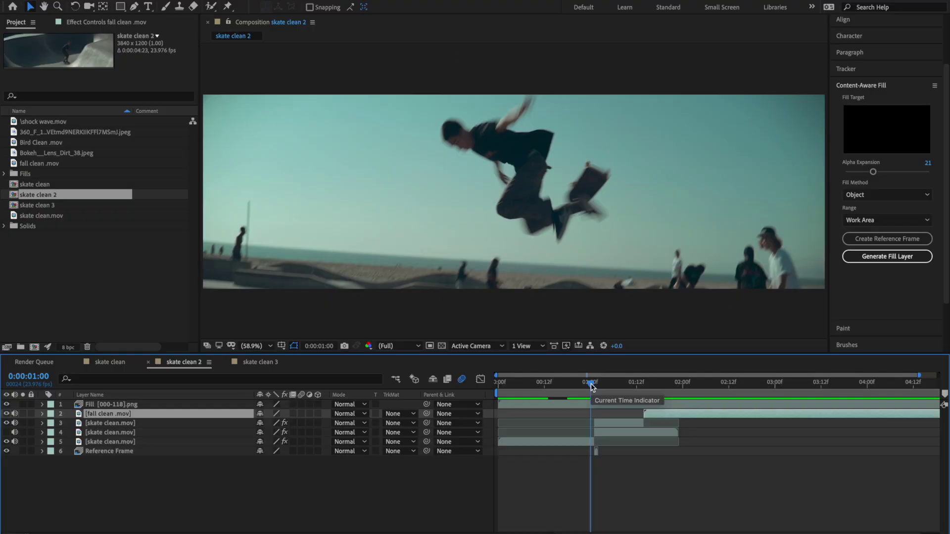
Play back the transition from the skate jump into fall clean .mov, and show that layer's transform properties at 0:00:02:07.
{"action": "key", "text": "space"}
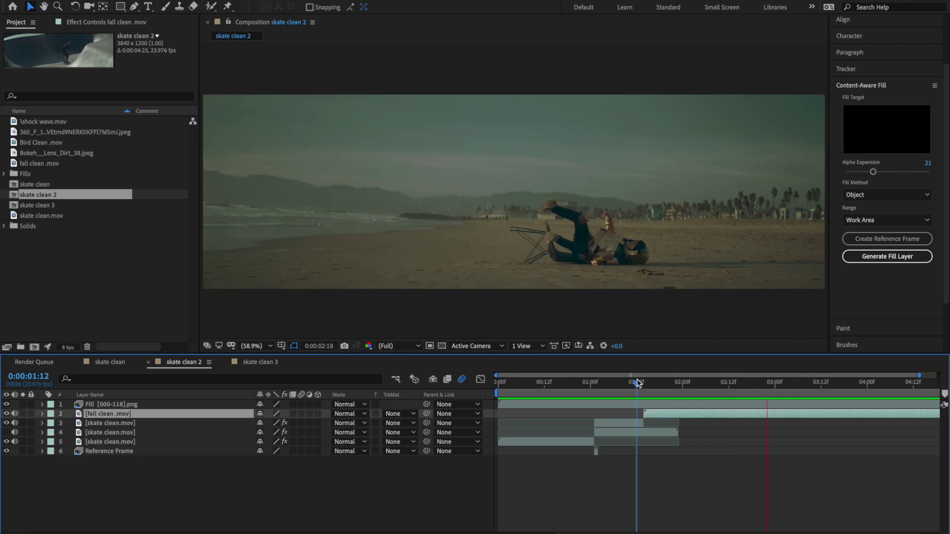
{"action": "left_click_drag", "start_coordinate": [732, 386], "coordinate": [709, 389]}
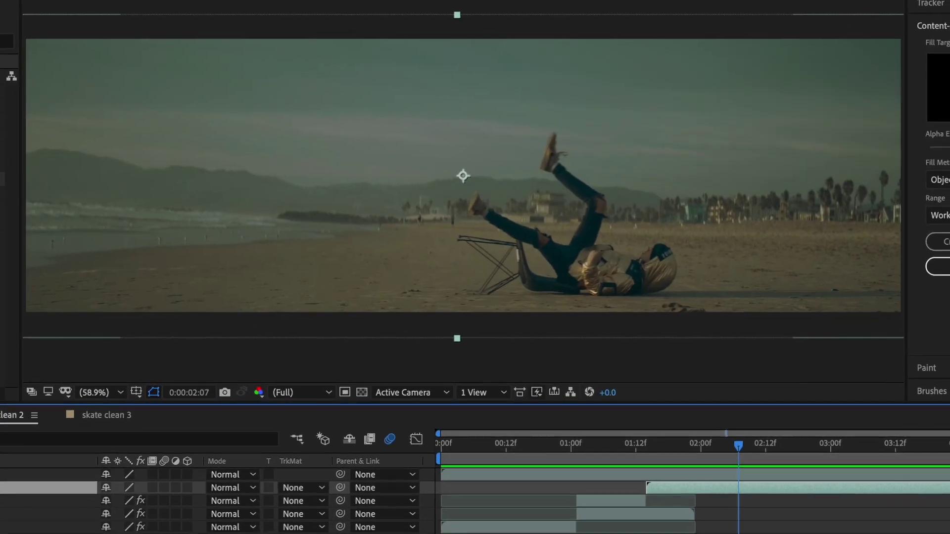
{"action": "left_click", "coordinate": [43, 414]}
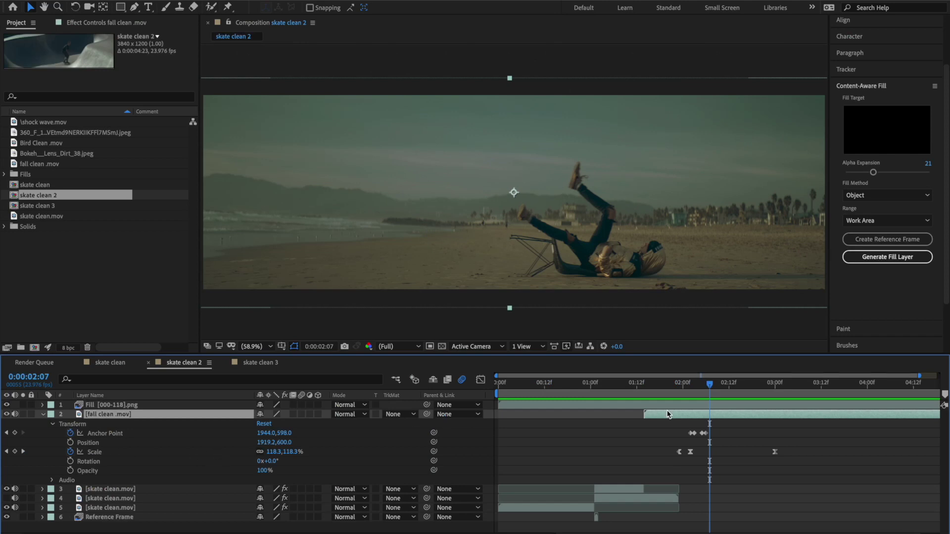
Try offsetting the fall clean .mov layer to position 1868.2, 640.8 near its anchor point and scale keyframes.
{"action": "left_click_drag", "start_coordinate": [712, 391], "coordinate": [699, 406]}
{"action": "mouse_move", "coordinate": [621, 250]}
{"action": "left_mouse_down"}
{"action": "mouse_move", "coordinate": [622, 261]}
{"action": "mouse_move", "coordinate": [524, 250]}
{"action": "mouse_move", "coordinate": [612, 257]}
{"action": "left_mouse_up"}
{"action": "left_click_drag", "start_coordinate": [691, 385], "coordinate": [688, 385]}
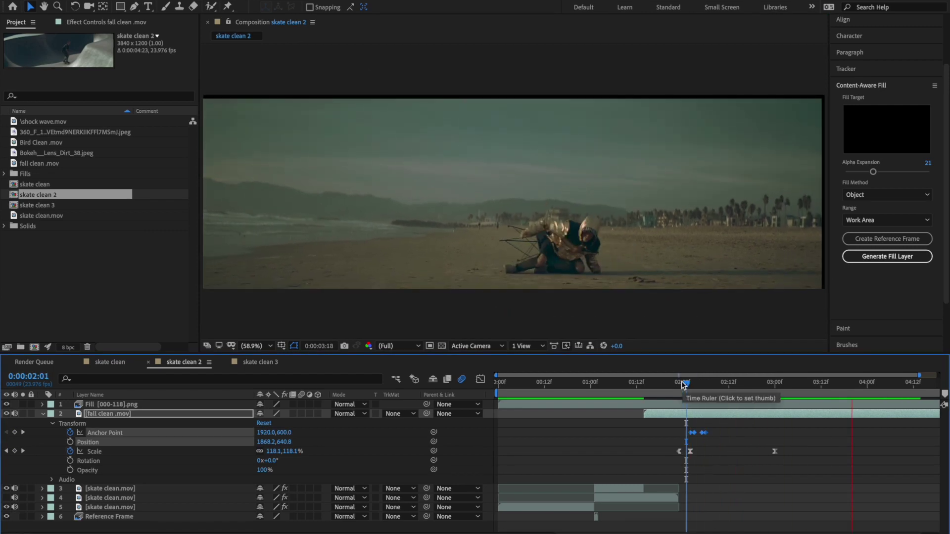
Split the fall clean .mov layer at 0:00:01:23 and check the frames before the cut.
{"action": "mouse_move", "coordinate": [683, 385]}
{"action": "left_mouse_down"}
{"action": "mouse_move", "coordinate": [651, 385]}
{"action": "mouse_move", "coordinate": [680, 388]}
{"action": "left_mouse_up"}
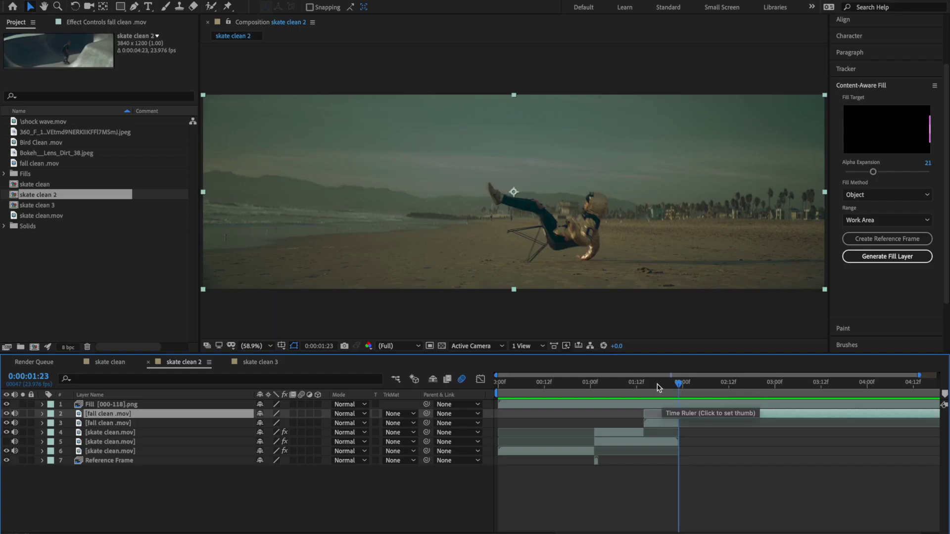
{"action": "left_click", "coordinate": [661, 387]}
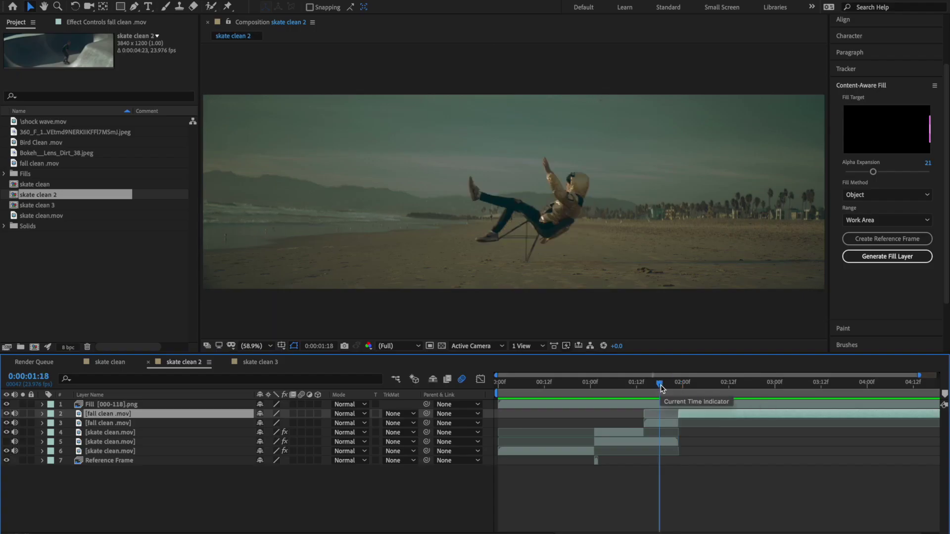
Roto Brush the falling man out of the short fall clean .mov segment at 0:00:01:14, refining the selection around shoe and hands.
{"action": "left_click", "coordinate": [662, 426]}
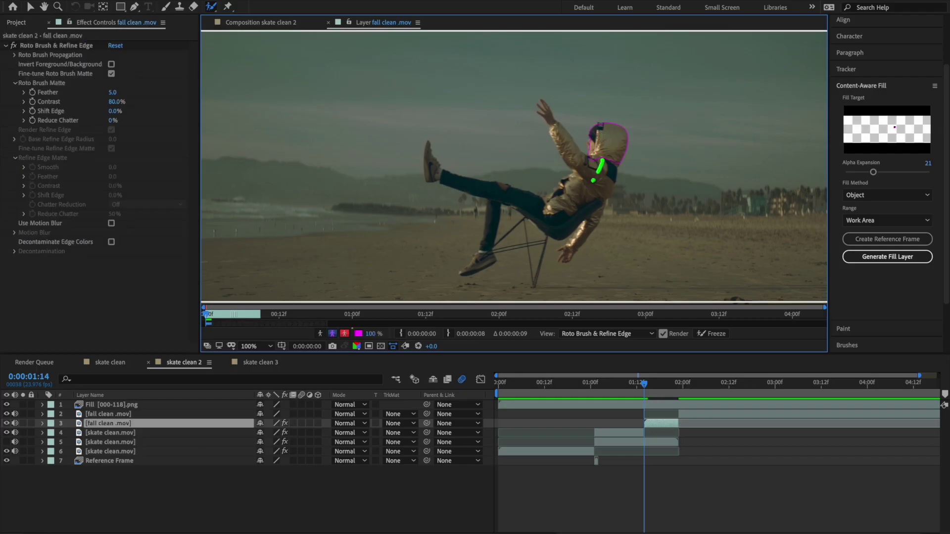
{"action": "left_click_drag", "start_coordinate": [593, 180], "coordinate": [469, 199]}
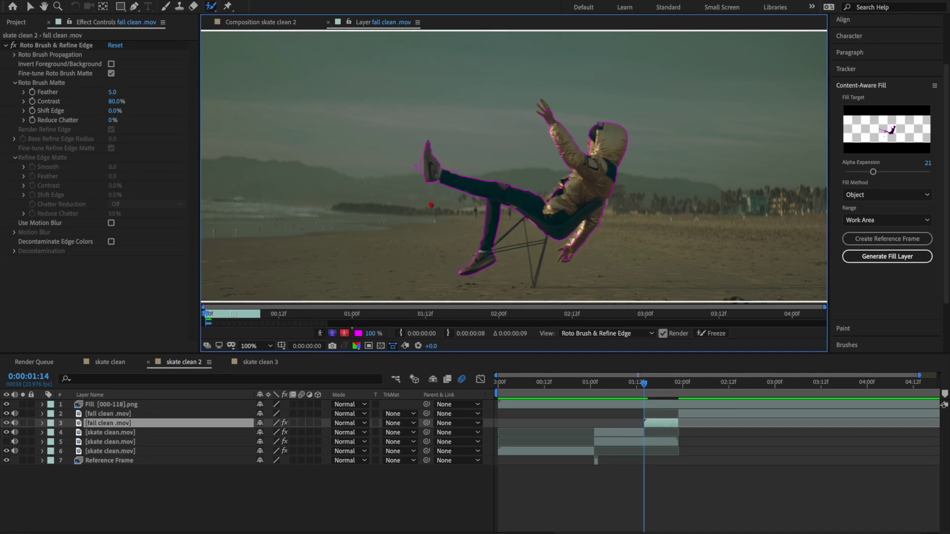
{"action": "left_click_drag", "start_coordinate": [416, 169], "coordinate": [416, 173]}
{"action": "left_click_drag", "start_coordinate": [565, 261], "coordinate": [562, 244]}
{"action": "left_click_drag", "start_coordinate": [549, 116], "coordinate": [542, 114]}
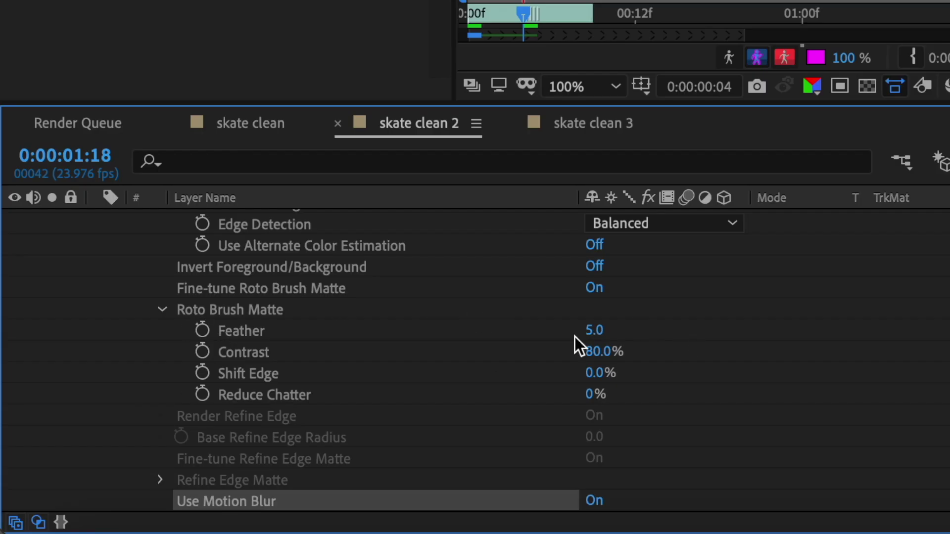
Set the Roto Brush matte's feather to 10.0 and its reduce chatter to 50%.
{"action": "left_click_drag", "start_coordinate": [585, 330], "coordinate": [594, 331]}
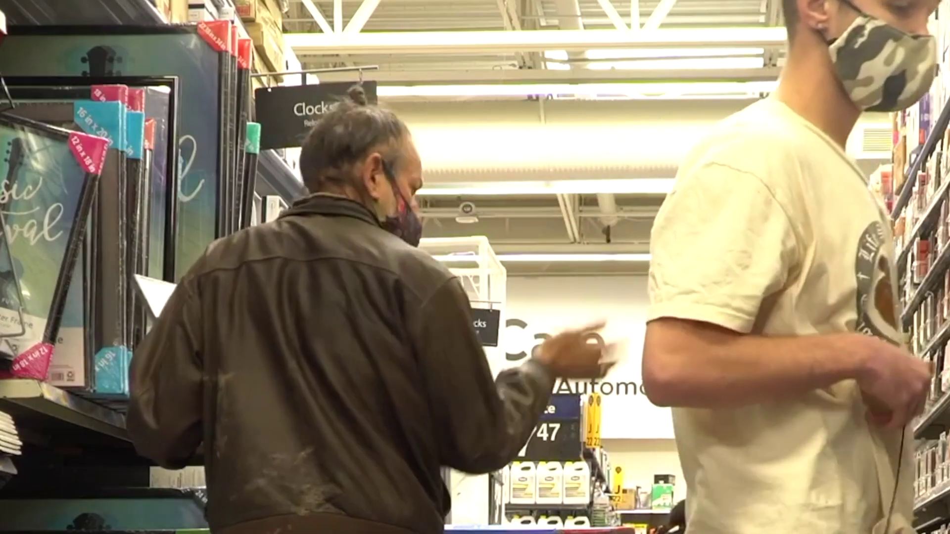
{"action": "left_click_drag", "start_coordinate": [645, 339], "coordinate": [649, 339]}
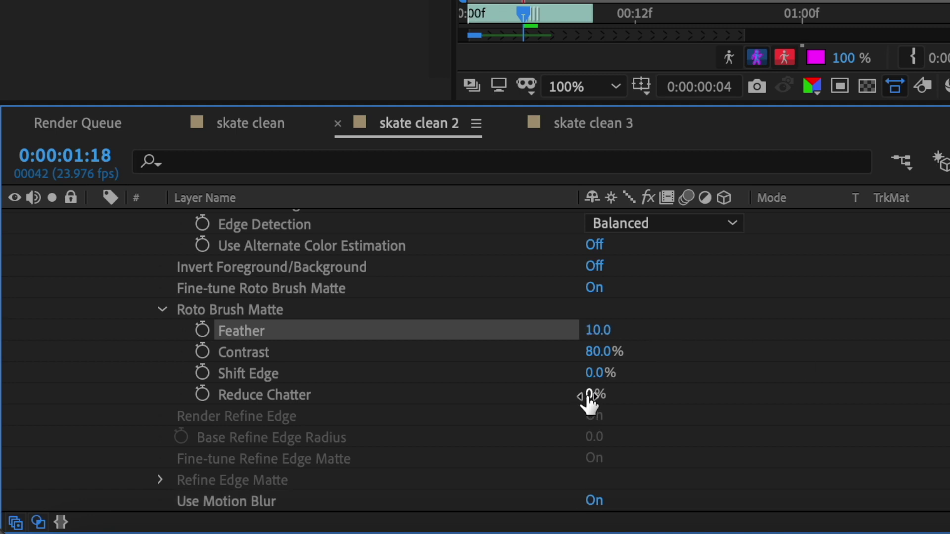
{"action": "left_click_drag", "start_coordinate": [592, 396], "coordinate": [626, 400]}
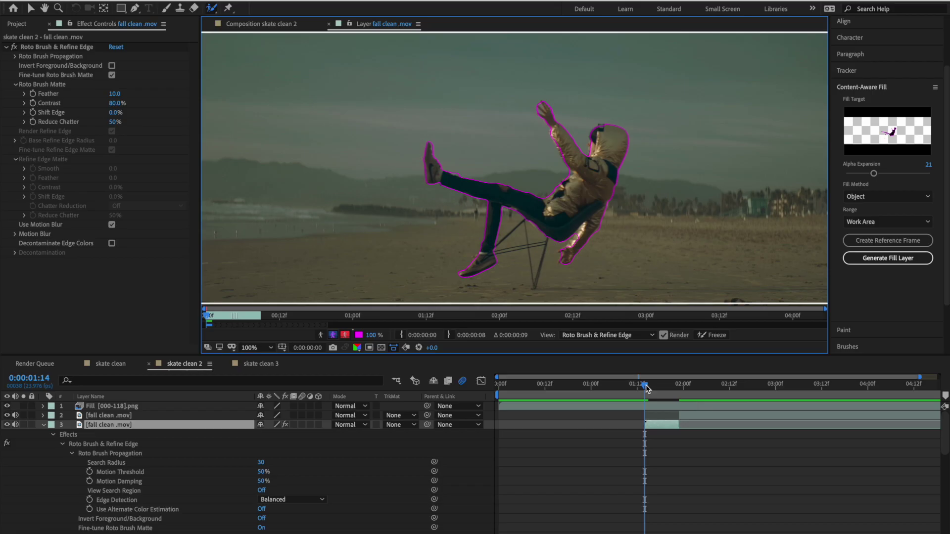
Review the Roto Brush cutout frame by frame and in playback, and toggle the freeze on its propagation.
{"action": "left_click_drag", "start_coordinate": [651, 386], "coordinate": [654, 386]}
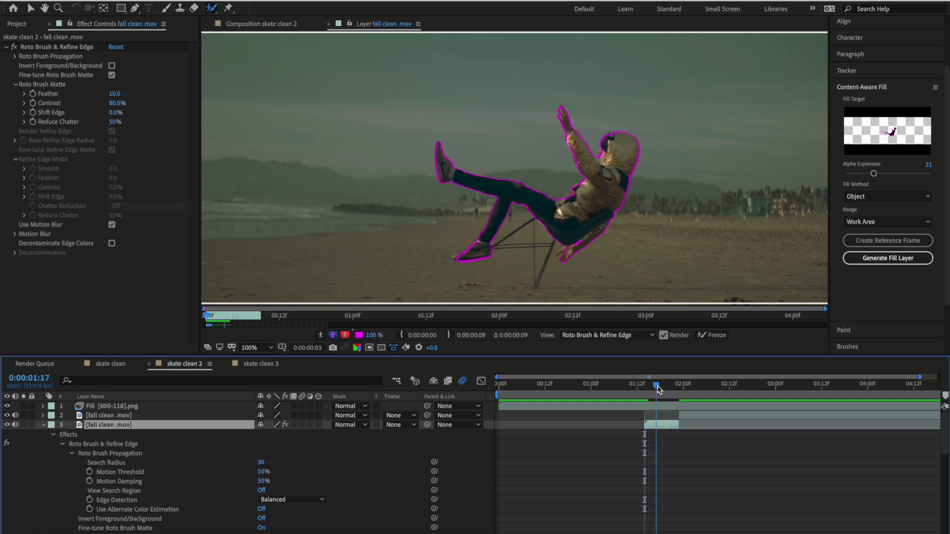
{"action": "left_click_drag", "start_coordinate": [661, 388], "coordinate": [676, 385]}
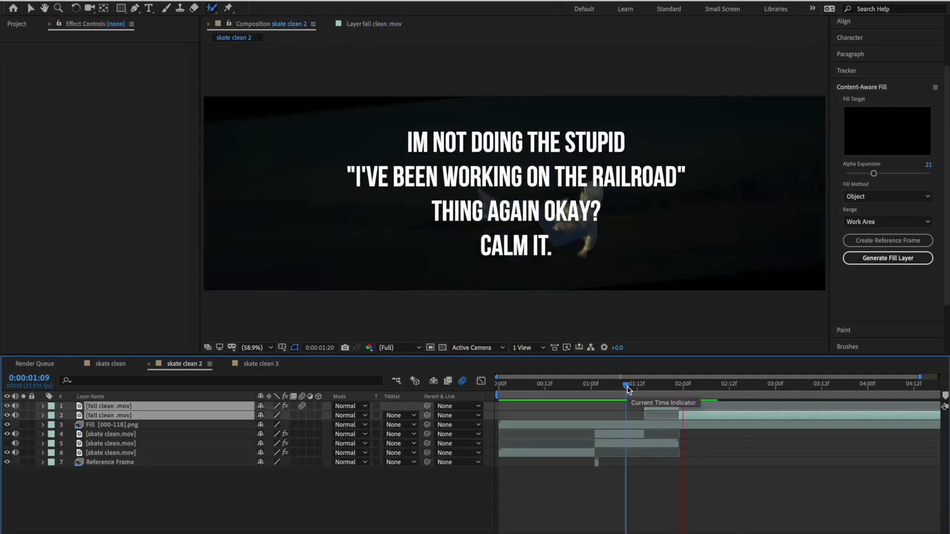
{"action": "left_click", "coordinate": [637, 384]}
{"action": "key", "text": "space"}
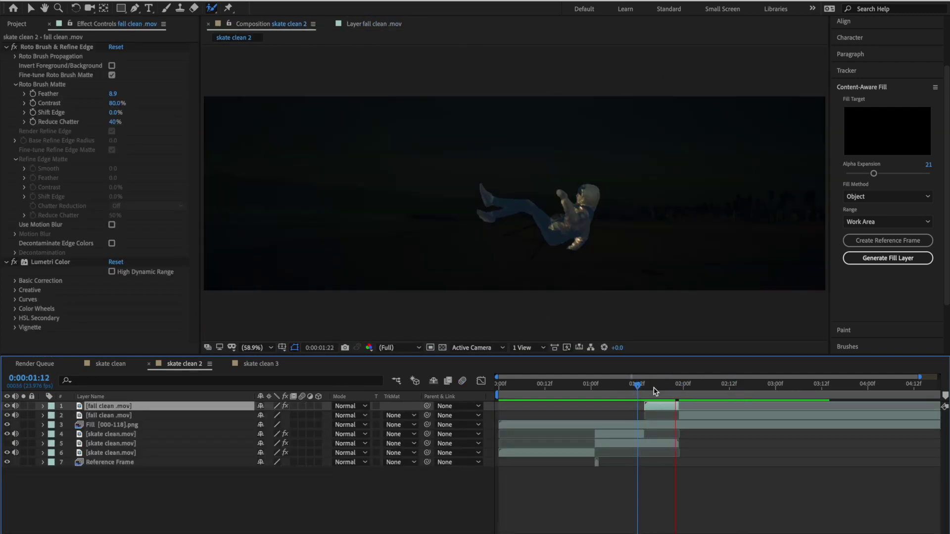
{"action": "left_click", "coordinate": [642, 390]}
{"action": "key", "text": "space"}
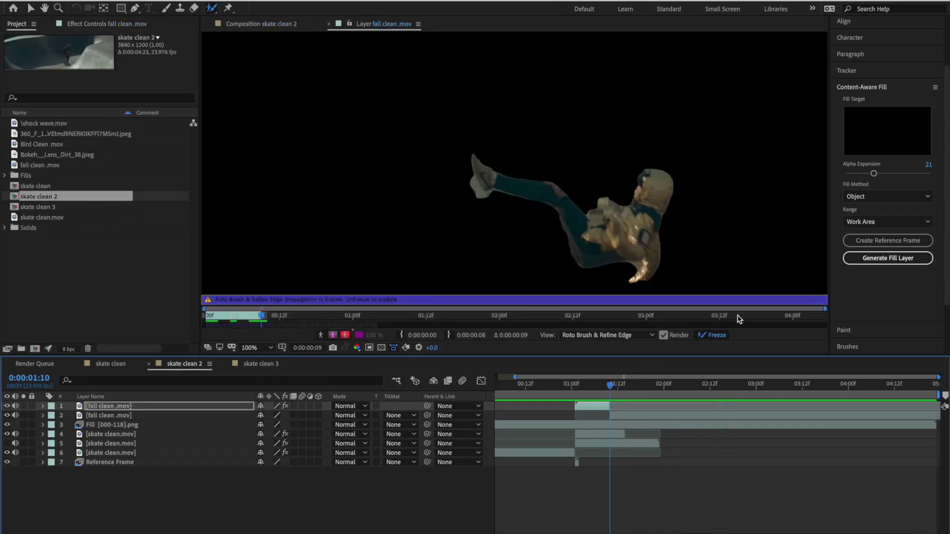
{"action": "left_click", "coordinate": [717, 336]}
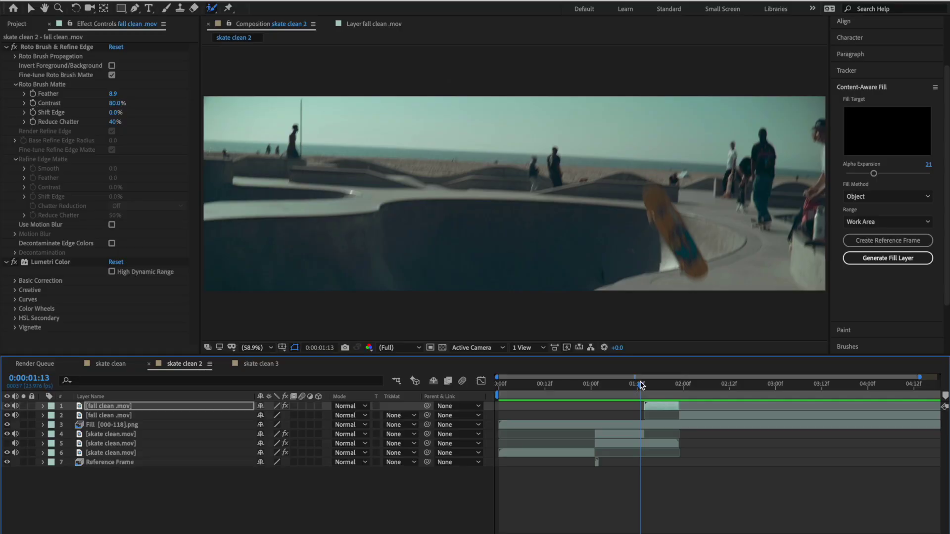
Move the rotoscoped fall clean .mov segment to start at 0:00:01:01 and the remaining fall clean .mov segment to start at 0:00:01:10.
{"action": "left_click_drag", "start_coordinate": [643, 384], "coordinate": [595, 385]}
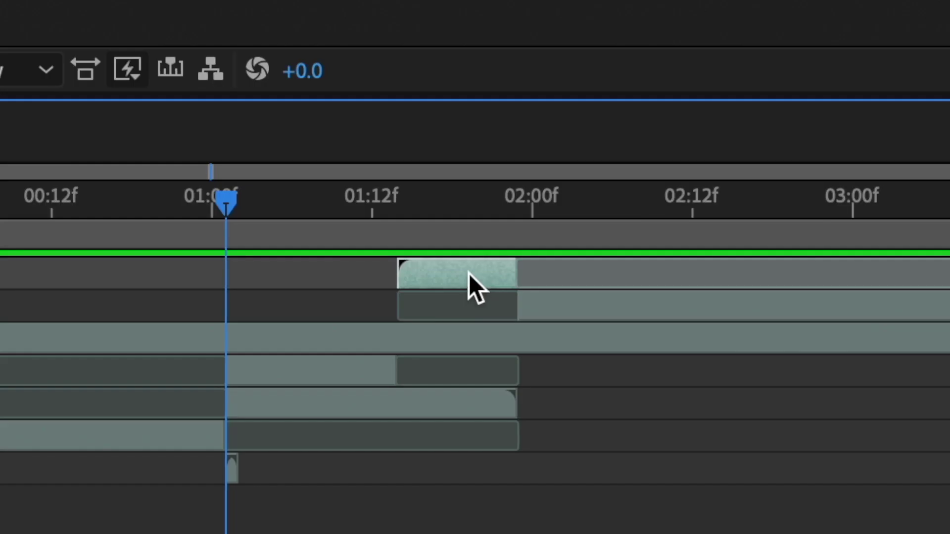
{"action": "left_click_drag", "start_coordinate": [666, 410], "coordinate": [623, 410]}
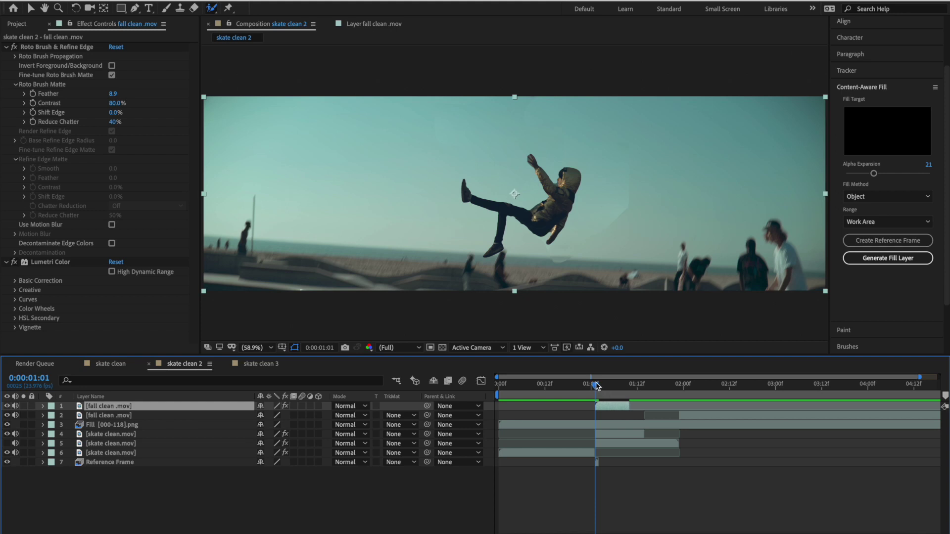
{"action": "left_click_drag", "start_coordinate": [374, 193], "coordinate": [355, 194]}
{"action": "left_click_drag", "start_coordinate": [588, 386], "coordinate": [631, 388]}
{"action": "left_click_drag", "start_coordinate": [691, 420], "coordinate": [640, 417]}
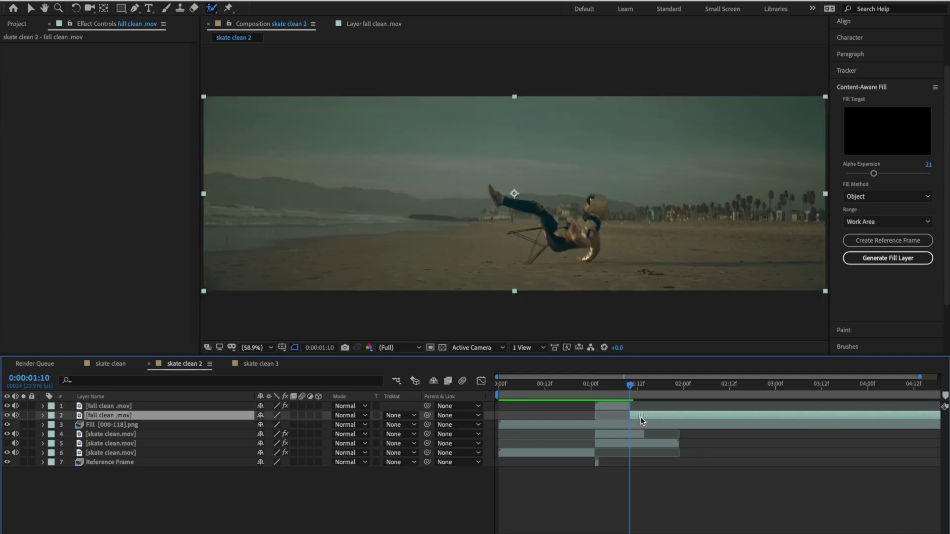
{"action": "left_click_drag", "start_coordinate": [631, 386], "coordinate": [575, 388]}
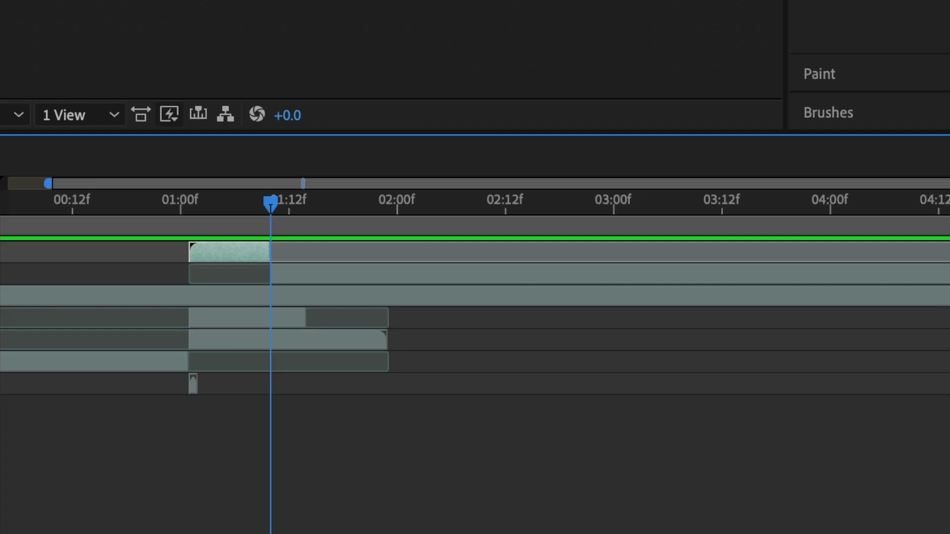
Keyframe the cutout's position, scale and rotation at 0:00:01:10, and set scale 134% and rotation -68° at 0:00:01:01.
{"action": "key", "text": "u"}
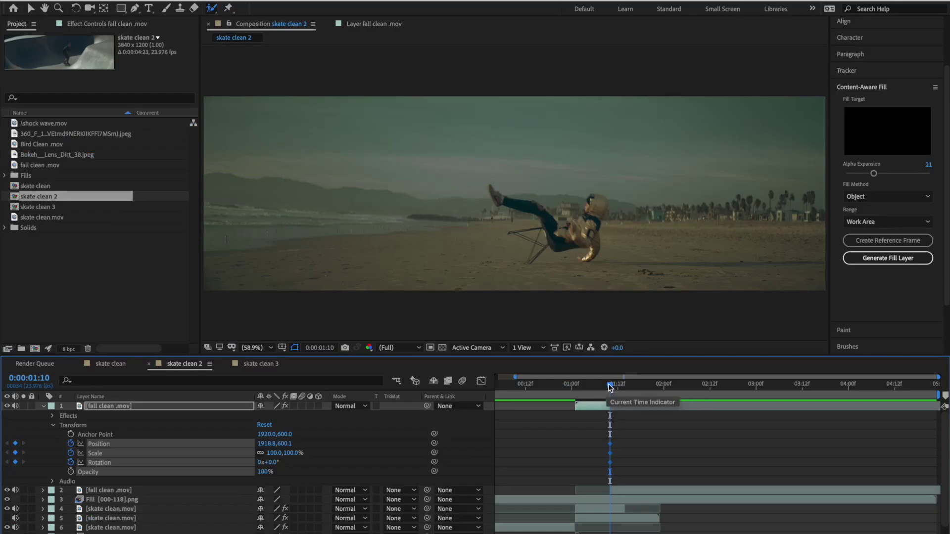
{"action": "left_click_drag", "start_coordinate": [599, 386], "coordinate": [563, 385]}
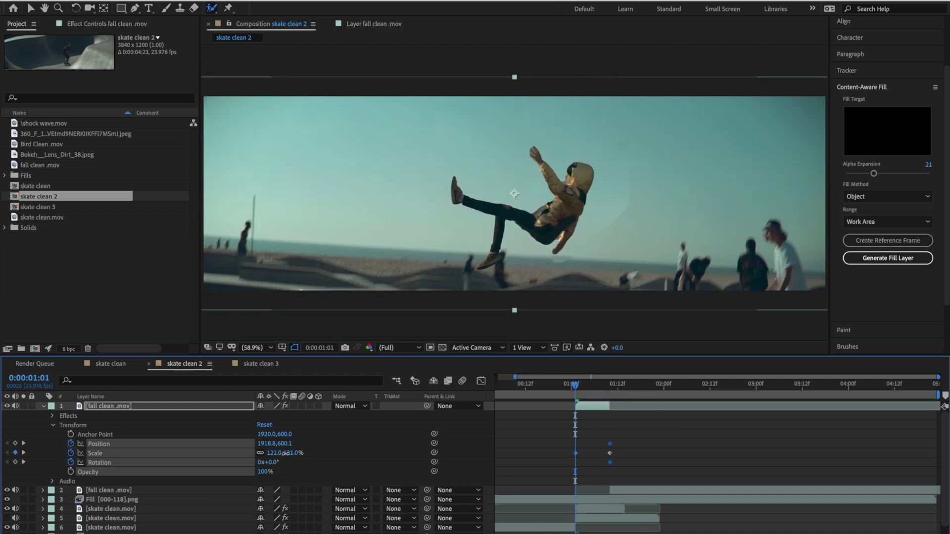
{"action": "left_click_drag", "start_coordinate": [292, 453], "coordinate": [294, 458]}
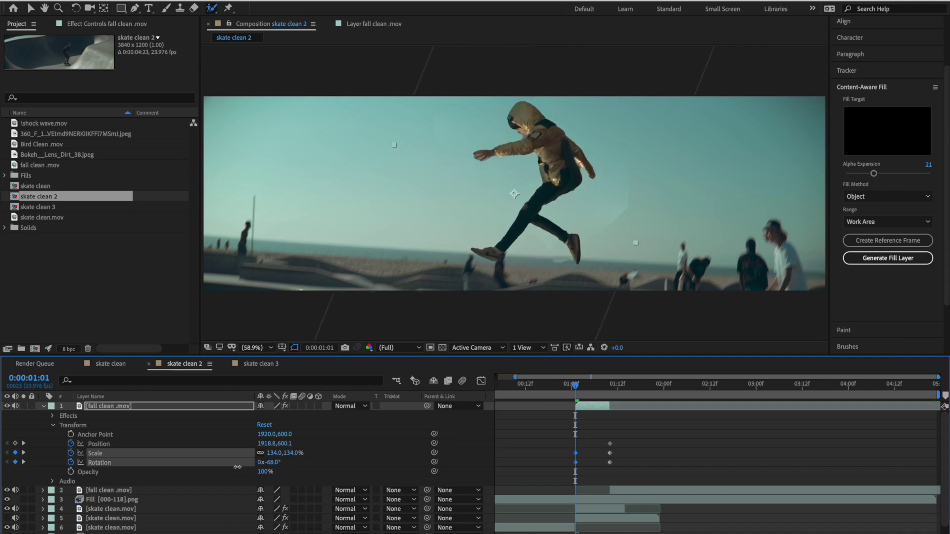
{"action": "left_click_drag", "start_coordinate": [572, 384], "coordinate": [567, 386]}
{"action": "key", "text": "space"}
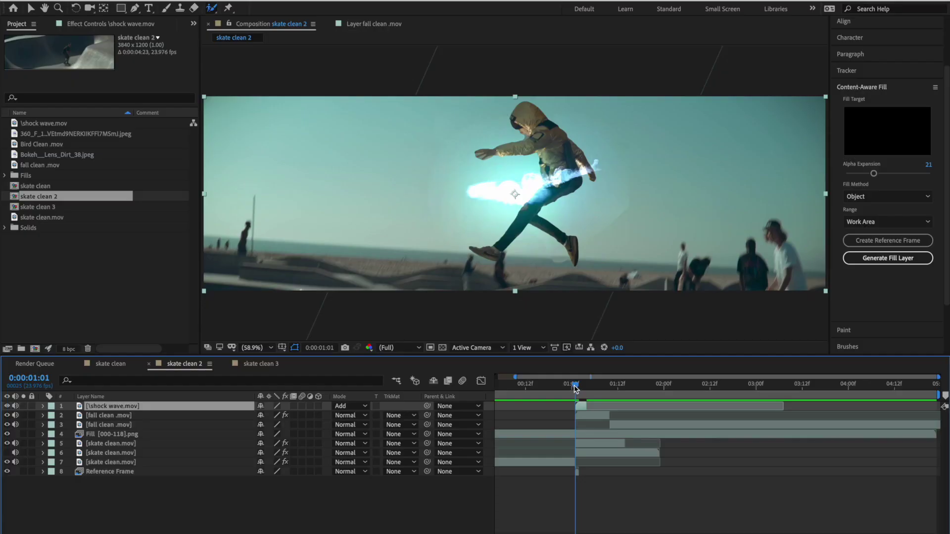
Scale the shock wave.mov layer to 318% and rotate it -3°, checking the transition in playback.
{"action": "left_click_drag", "start_coordinate": [574, 387], "coordinate": [556, 389]}
{"action": "key", "text": "space"}
{"action": "left_click", "coordinate": [43, 406]}
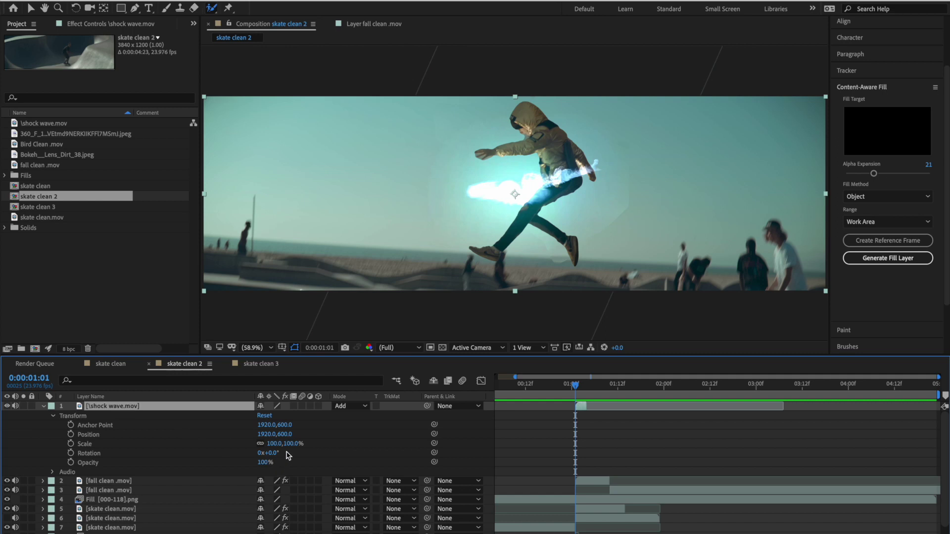
{"action": "left_click_drag", "start_coordinate": [345, 449], "coordinate": [382, 449]}
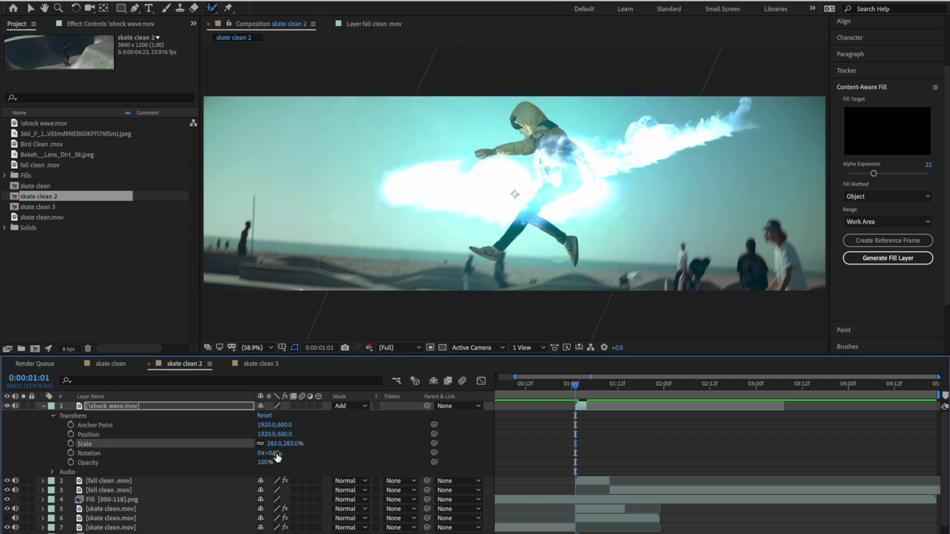
{"action": "left_click_drag", "start_coordinate": [272, 453], "coordinate": [307, 445]}
{"action": "left_click_drag", "start_coordinate": [575, 385], "coordinate": [550, 386]}
{"action": "key", "text": "space"}
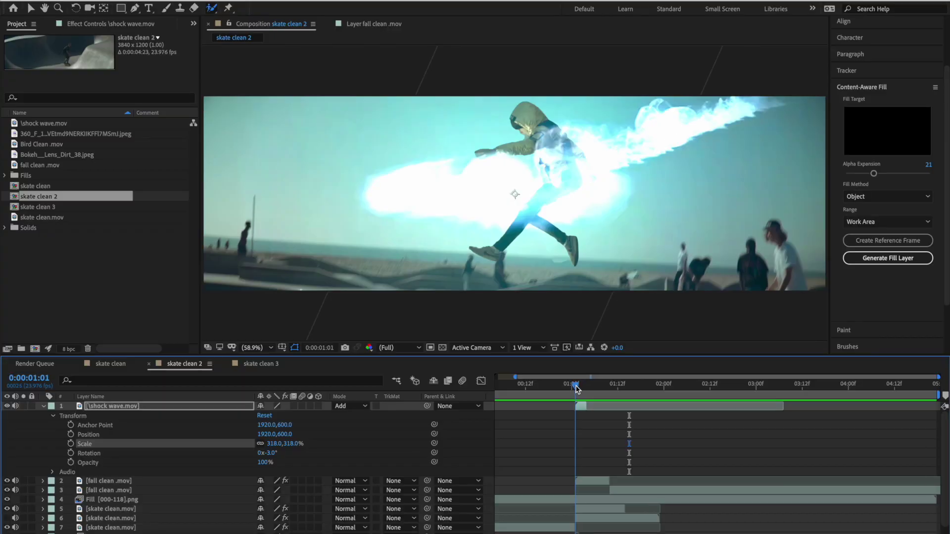
{"action": "left_click", "coordinate": [44, 407]}
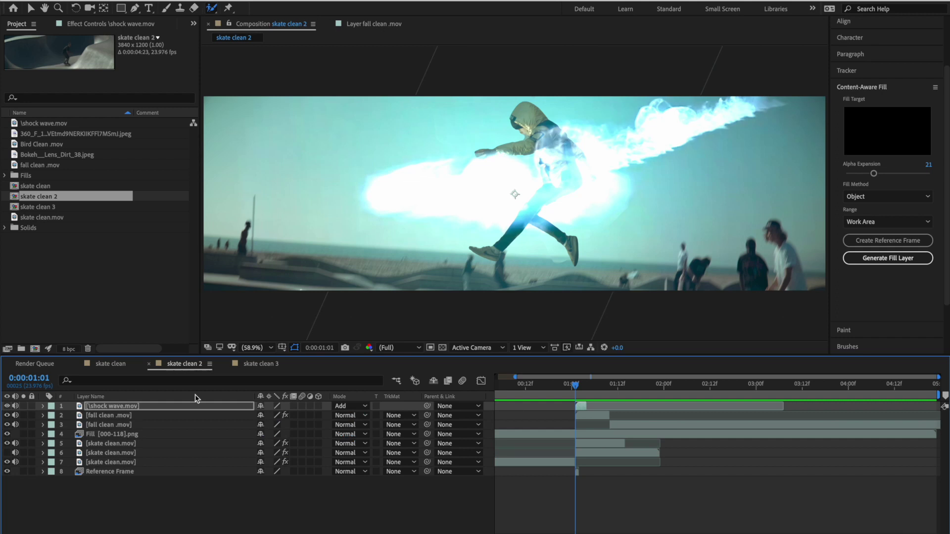
Paste the Bokeh__Lens_Dirt_38.jpeg and 360_F jpeg overlays at 0:00:01:01, and set the shock wave.mov layer's blending mode to Add.
{"action": "key", "text": "ctrl+v"}
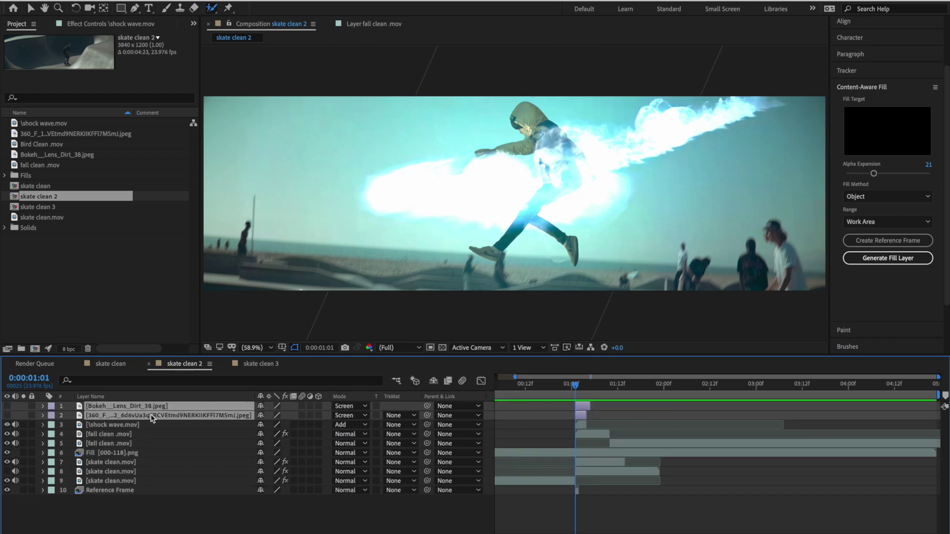
{"action": "left_click_drag", "start_coordinate": [589, 388], "coordinate": [581, 389]}
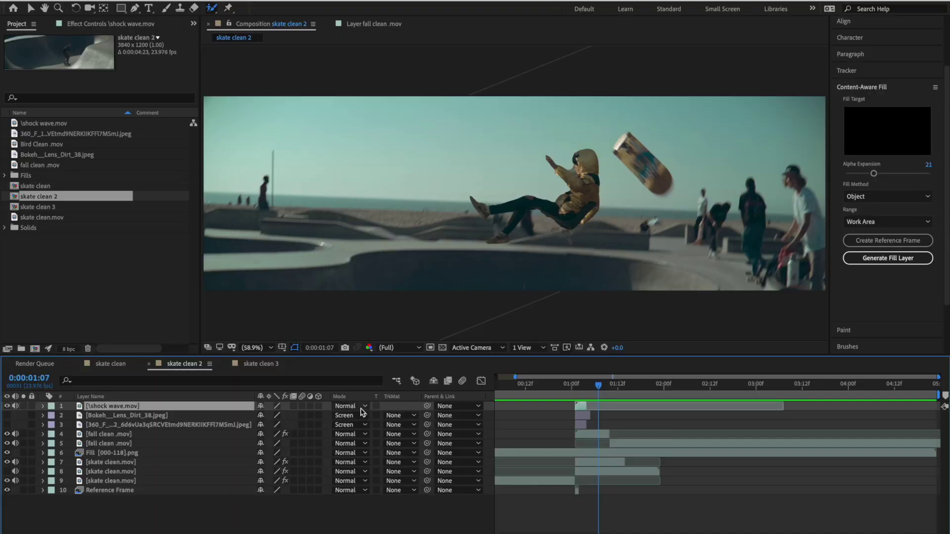
{"action": "left_click", "coordinate": [354, 406]}
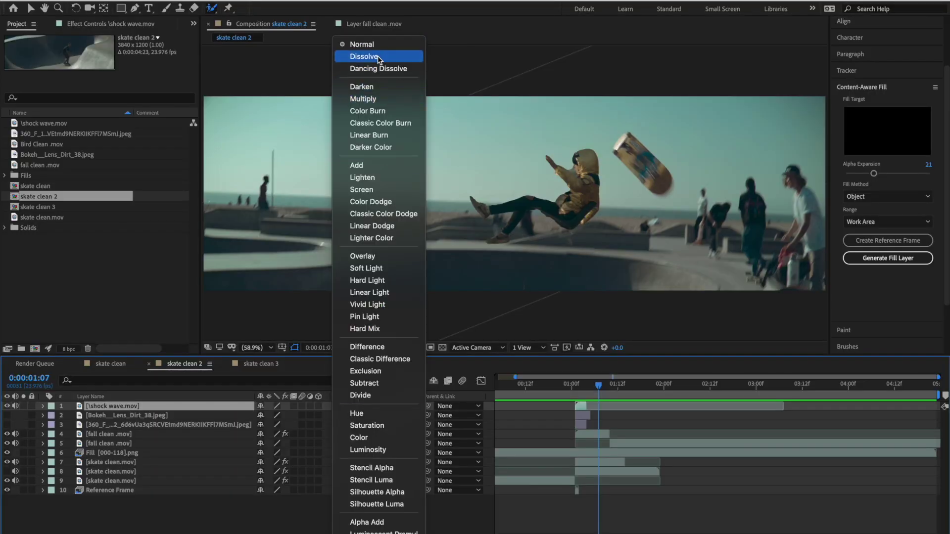
{"action": "left_click", "coordinate": [366, 167]}
{"action": "left_click", "coordinate": [576, 384]}
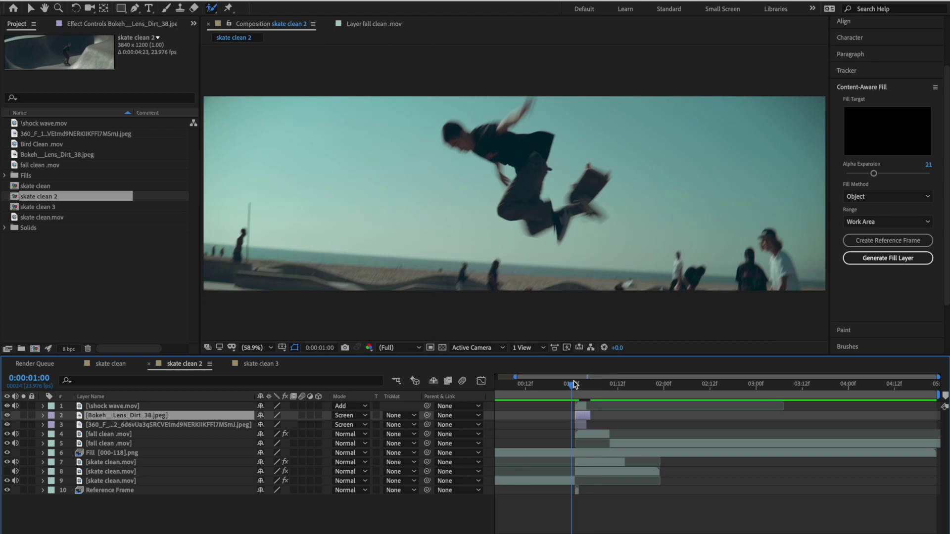
Turn on the Bokeh__Lens_Dirt_38.jpeg and 360_F jpeg overlays at the cut and play back the flash.
{"action": "left_click", "coordinate": [7, 415]}
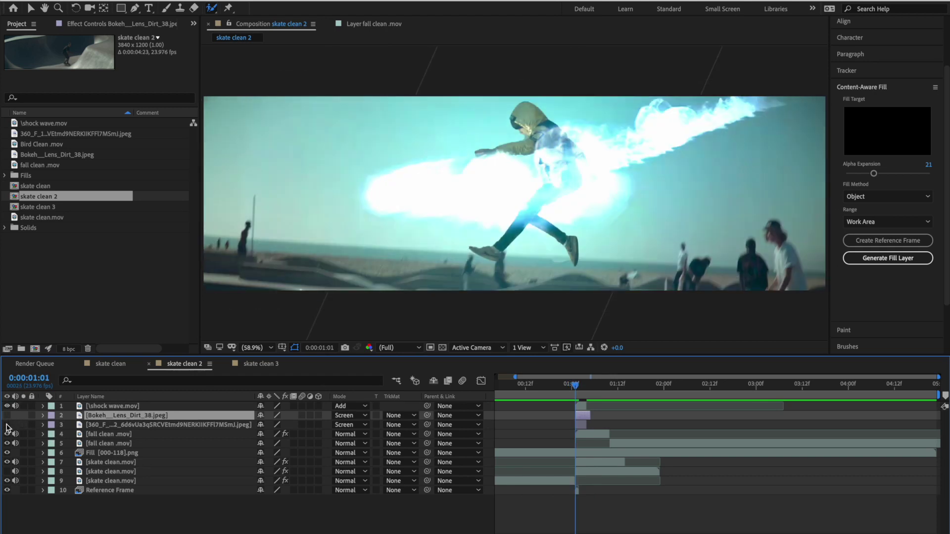
{"action": "left_click", "coordinate": [7, 416]}
{"action": "key", "text": "F2"}
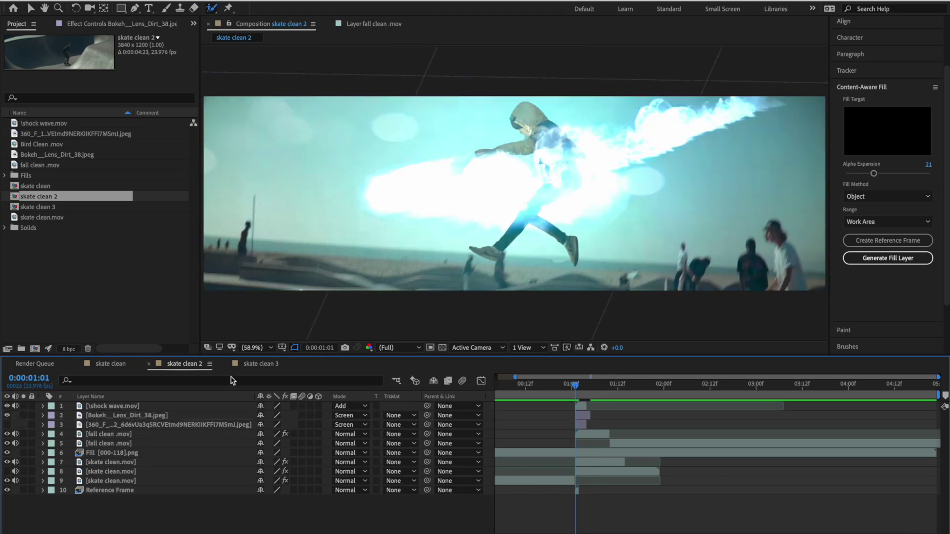
{"action": "left_click", "coordinate": [7, 425]}
{"action": "mouse_move", "coordinate": [576, 392]}
{"action": "left_mouse_down"}
{"action": "mouse_move", "coordinate": [562, 391]}
{"action": "mouse_move", "coordinate": [589, 391]}
{"action": "mouse_move", "coordinate": [582, 395]}
{"action": "left_mouse_up"}
{"action": "key", "text": "space"}
{"action": "left_click_drag", "start_coordinate": [608, 394], "coordinate": [580, 388]}
{"action": "left_click", "coordinate": [582, 415]}
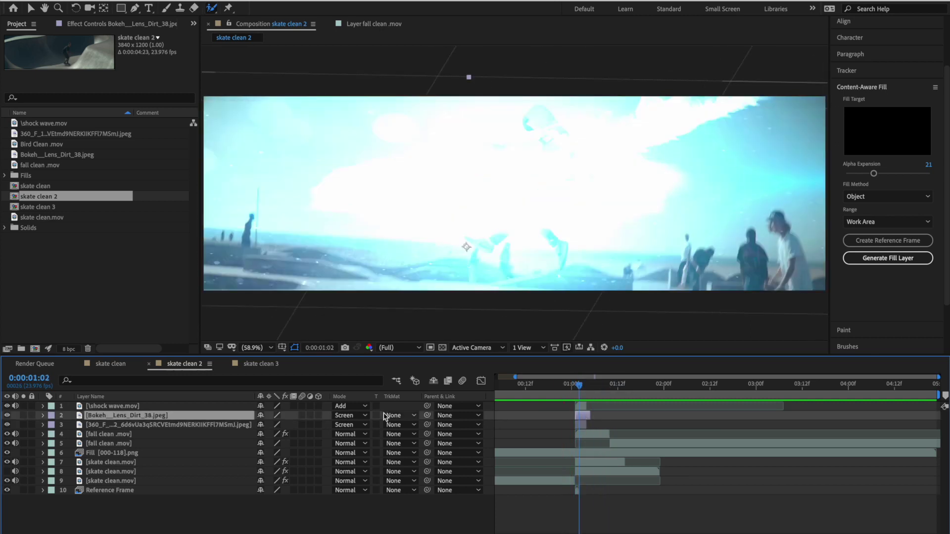